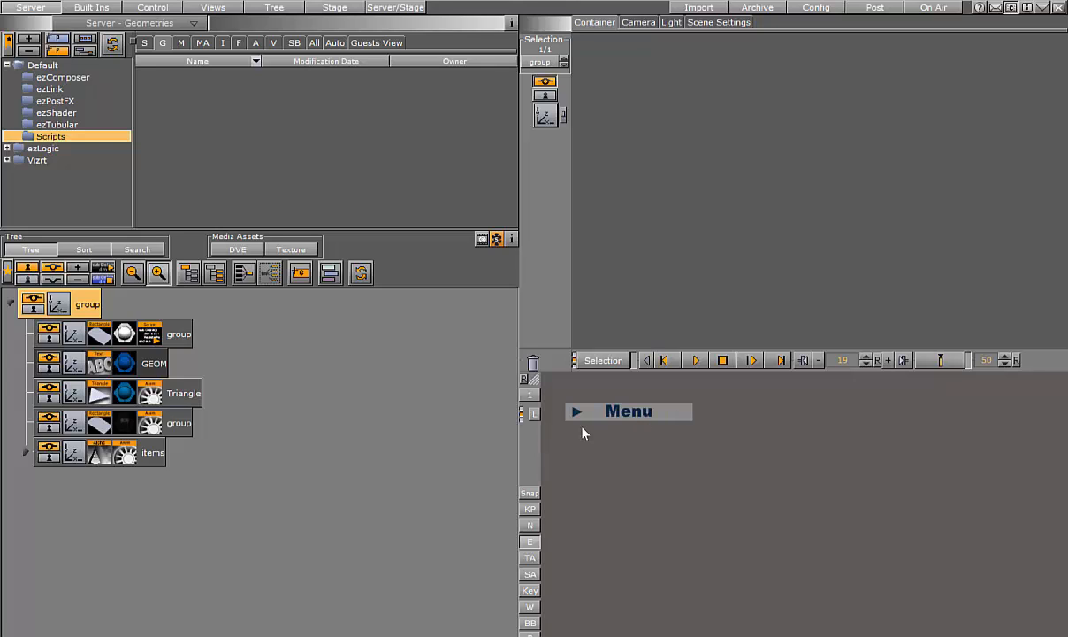
# Step: Test the drop-down in the render preview by opening Menu and selecting Item 6, Item 3 and Item 4
pyautogui.click(630, 413)
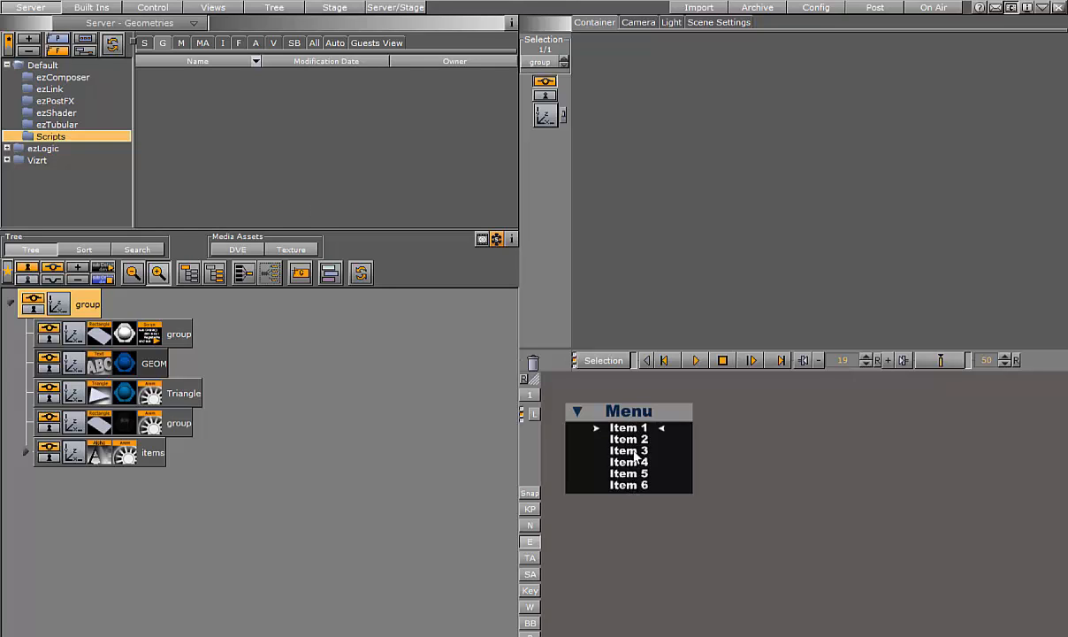
pyautogui.click(633, 486)
pyautogui.click(640, 452)
pyautogui.click(633, 465)
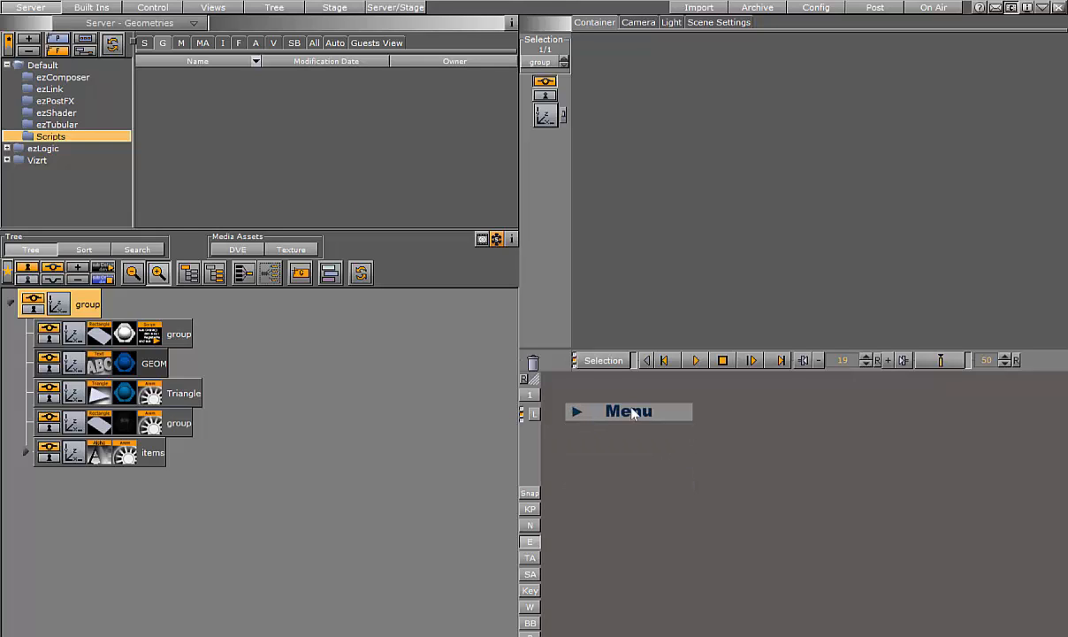
# Step: Expand the items container in the scene tree and examine the OpenMenu director declaration in the first child group's script
pyautogui.click(26, 450)
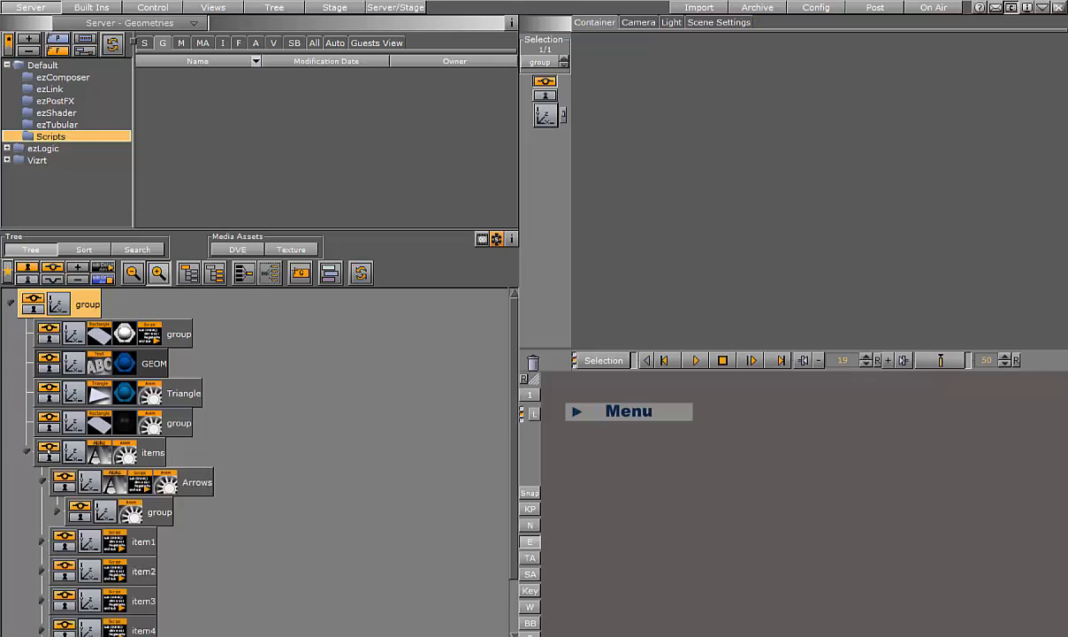
pyautogui.click(41, 481)
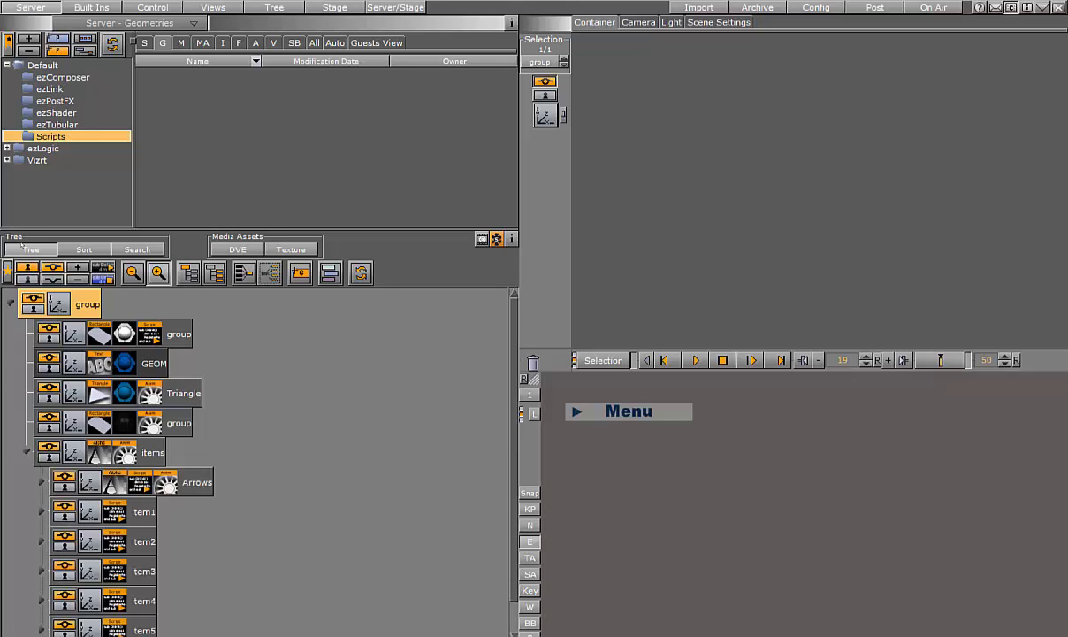
pyautogui.click(150, 335)
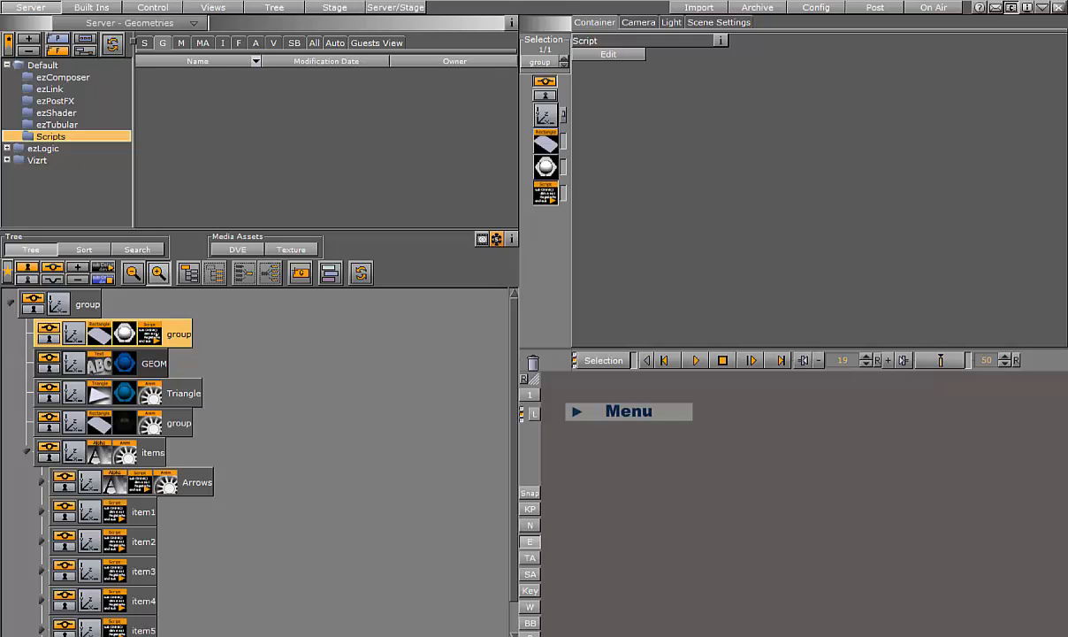
pyautogui.click(608, 54)
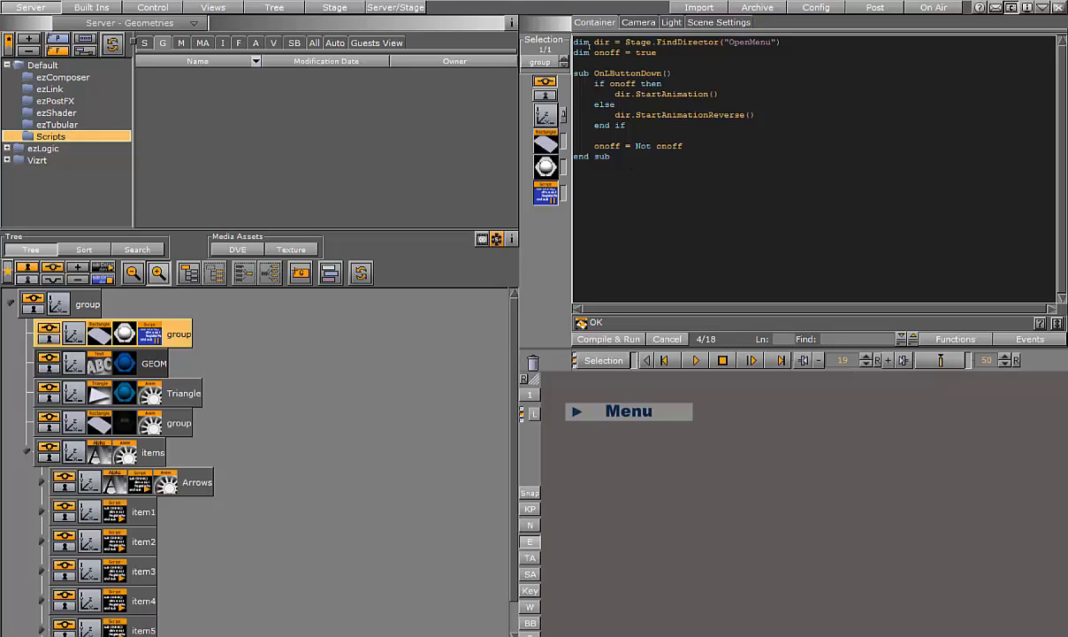
pyautogui.moveTo(593, 42); pyautogui.dragTo(756, 44)
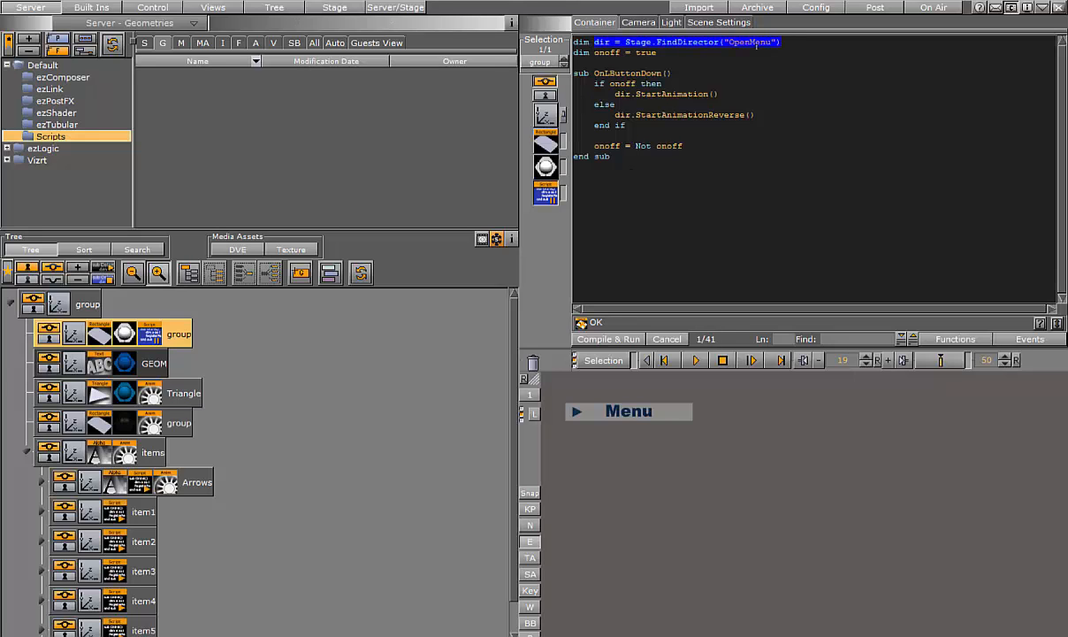
# Step: Expand the OpenMenu director on the stage, play its animation and scrub the timeline back to the start
pyautogui.click(334, 7)
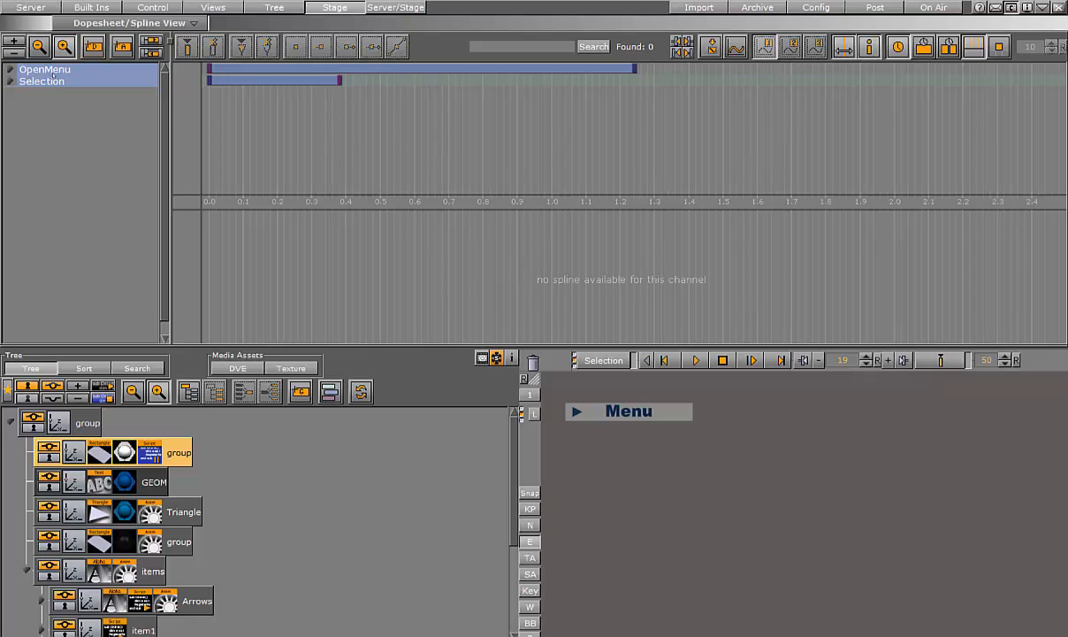
pyautogui.click(46, 70)
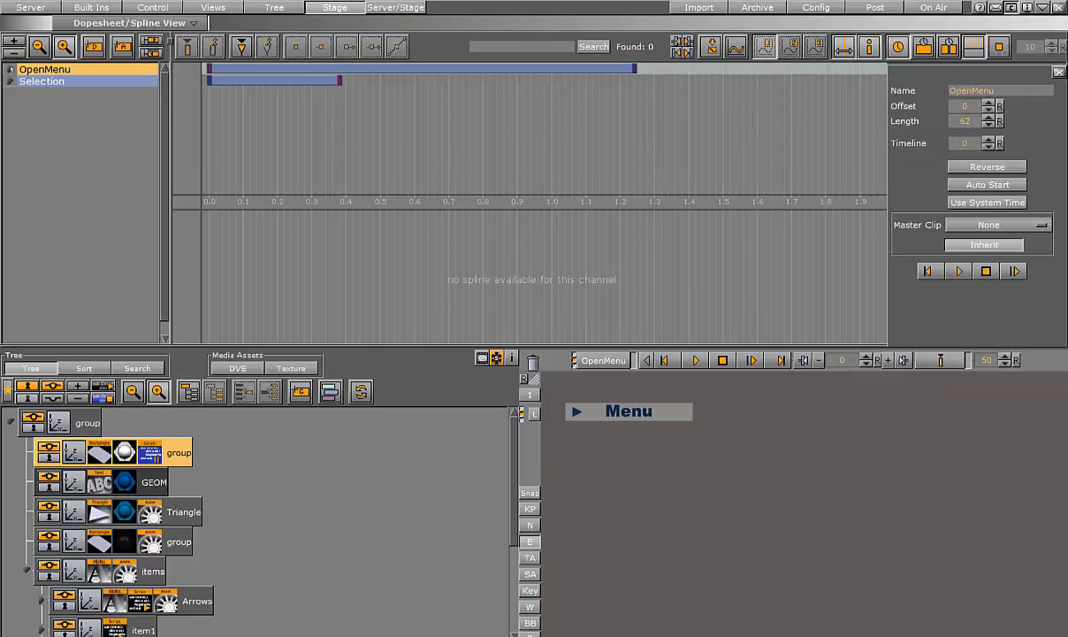
pyautogui.click(11, 69)
pyautogui.click(26, 105)
pyautogui.click(26, 116)
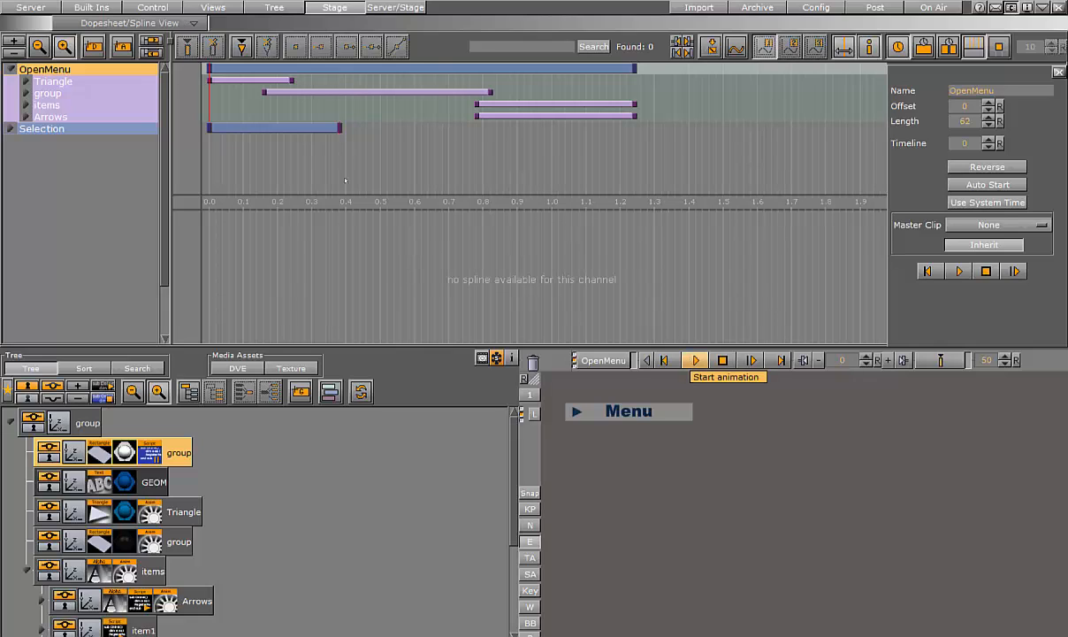
pyautogui.click(696, 360)
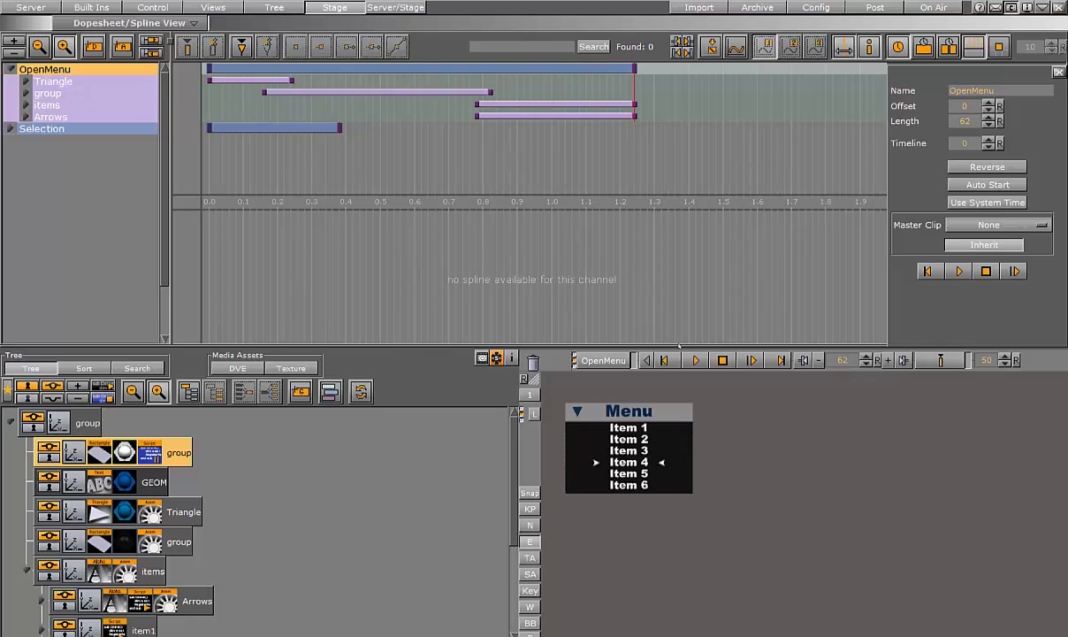
pyautogui.moveTo(602, 178); pyautogui.dragTo(181, 167)
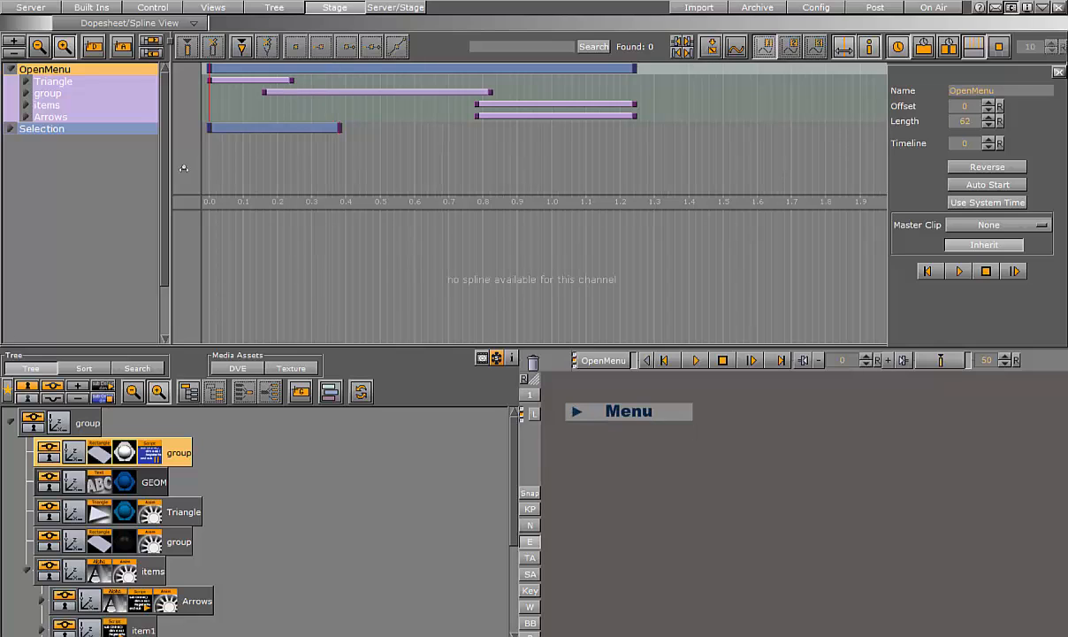
# Step: Review the onoff variable and the dir.StartAnimation() call in the menu group's script, and close the script editor
pyautogui.click(31, 7)
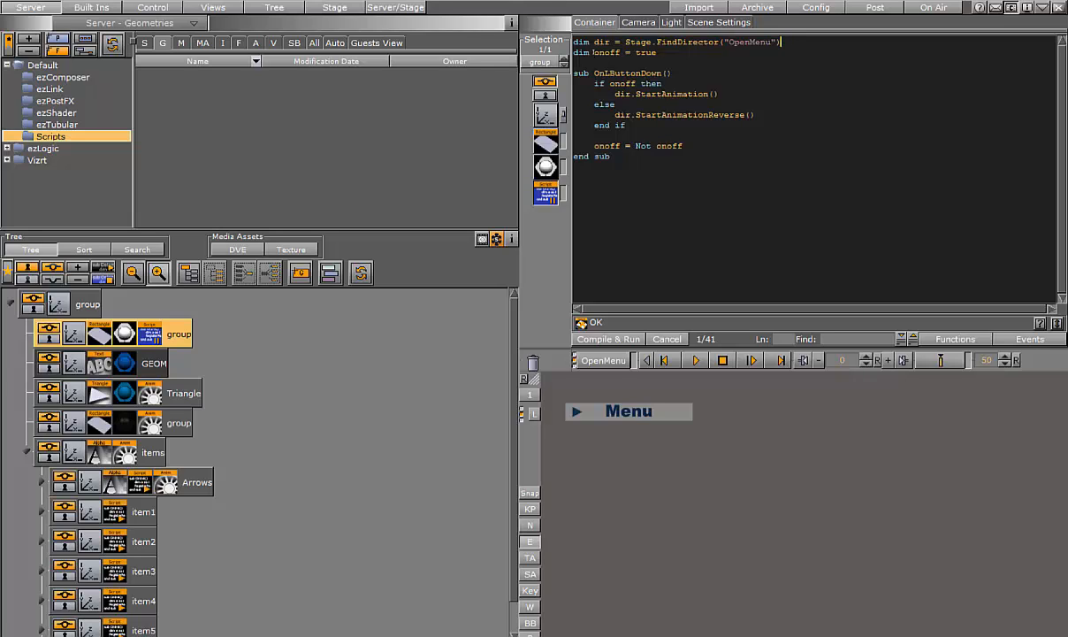
pyautogui.moveTo(593, 52); pyautogui.dragTo(657, 52)
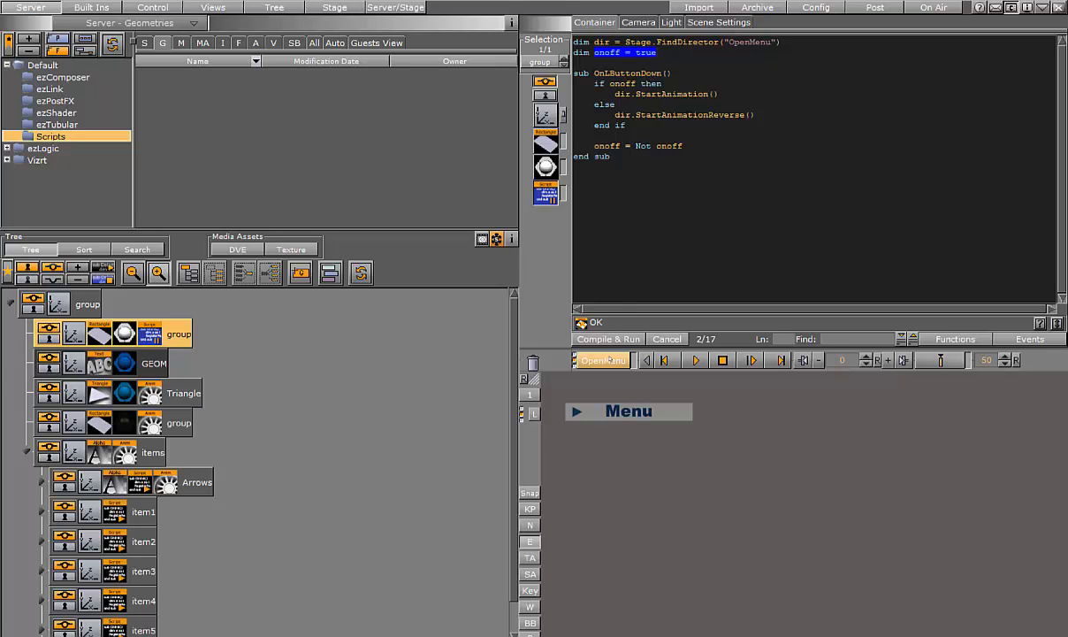
pyautogui.click(609, 339)
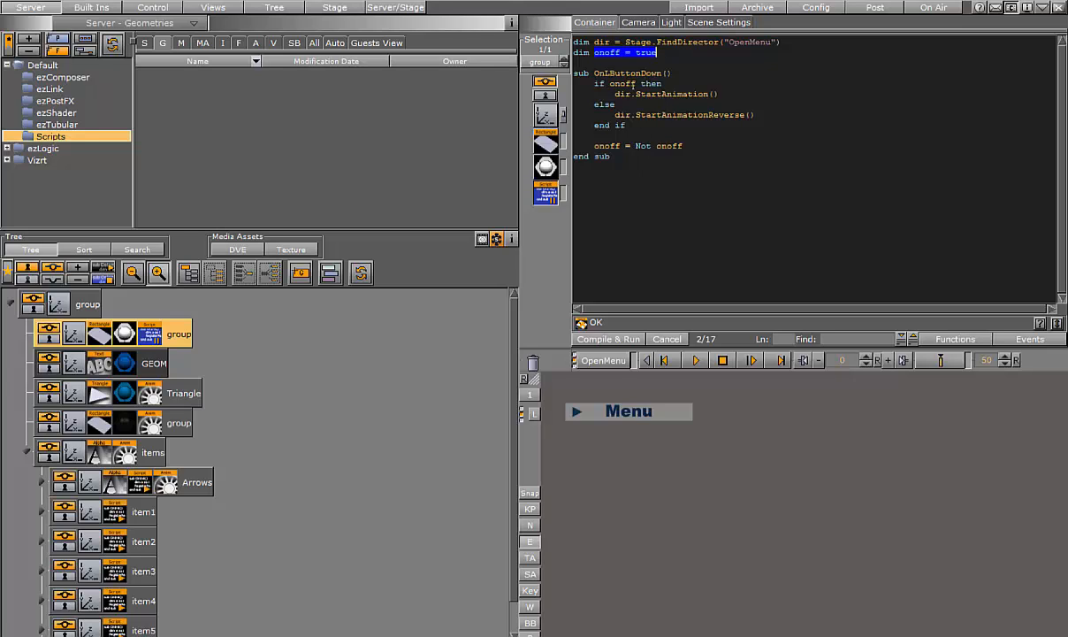
pyautogui.moveTo(614, 93); pyautogui.dragTo(720, 94)
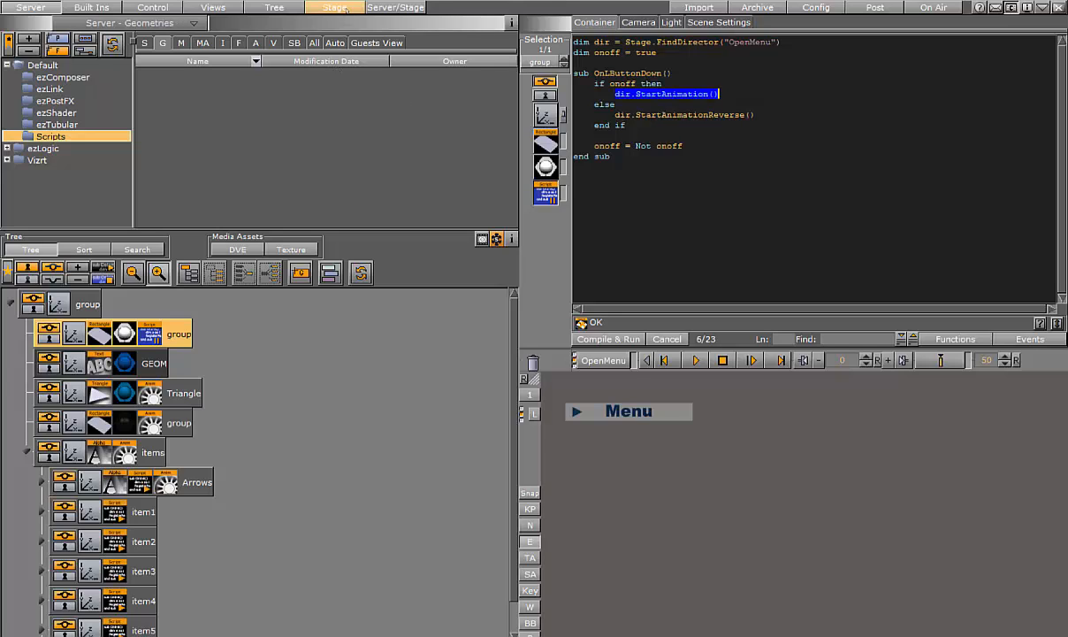
pyautogui.click(590, 322)
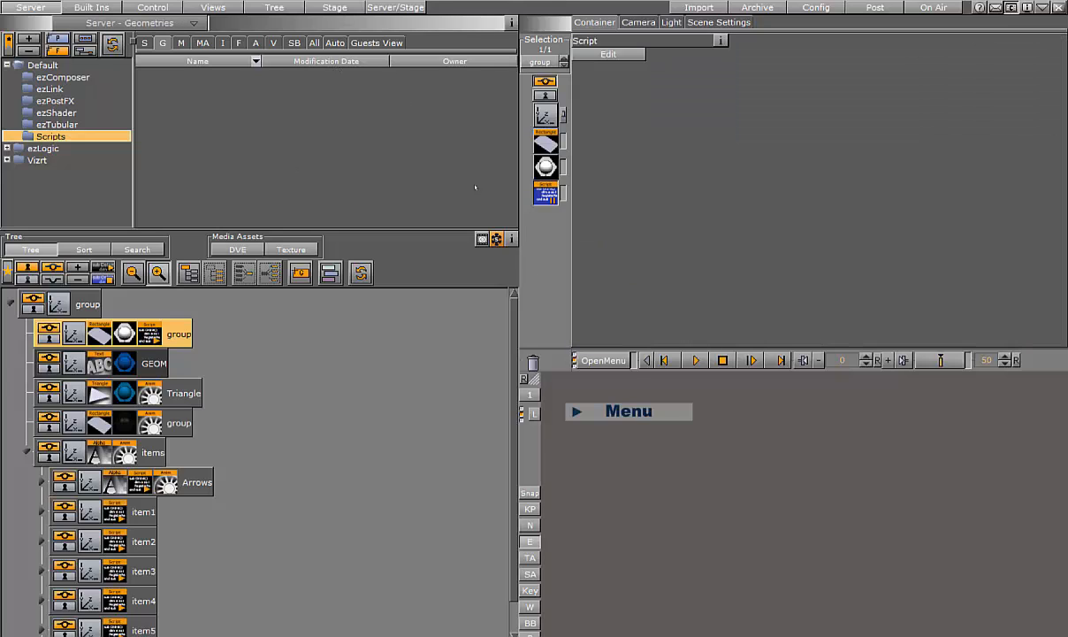
# Step: Open and close the menu in the render preview while watching the OpenMenu director's timeline on the stage
pyautogui.click(335, 7)
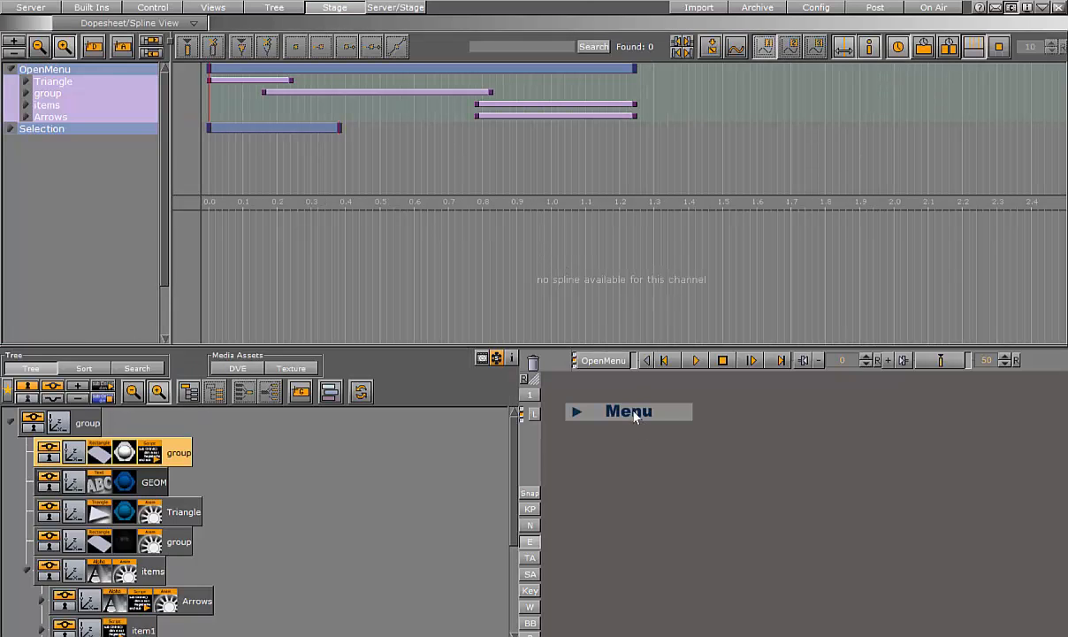
pyautogui.press('space')
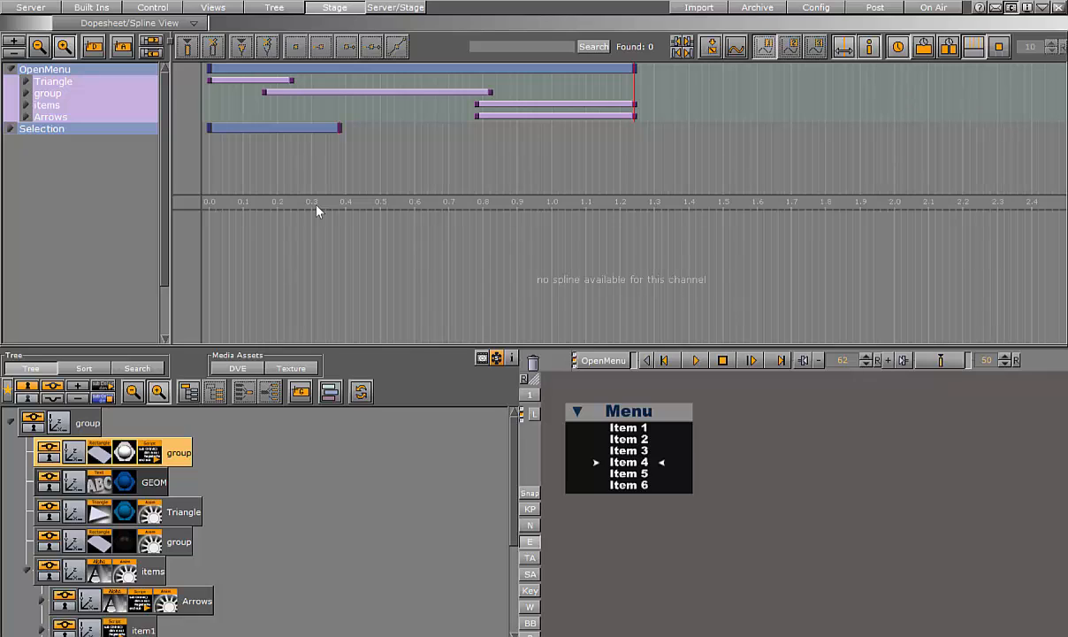
pyautogui.click(637, 412)
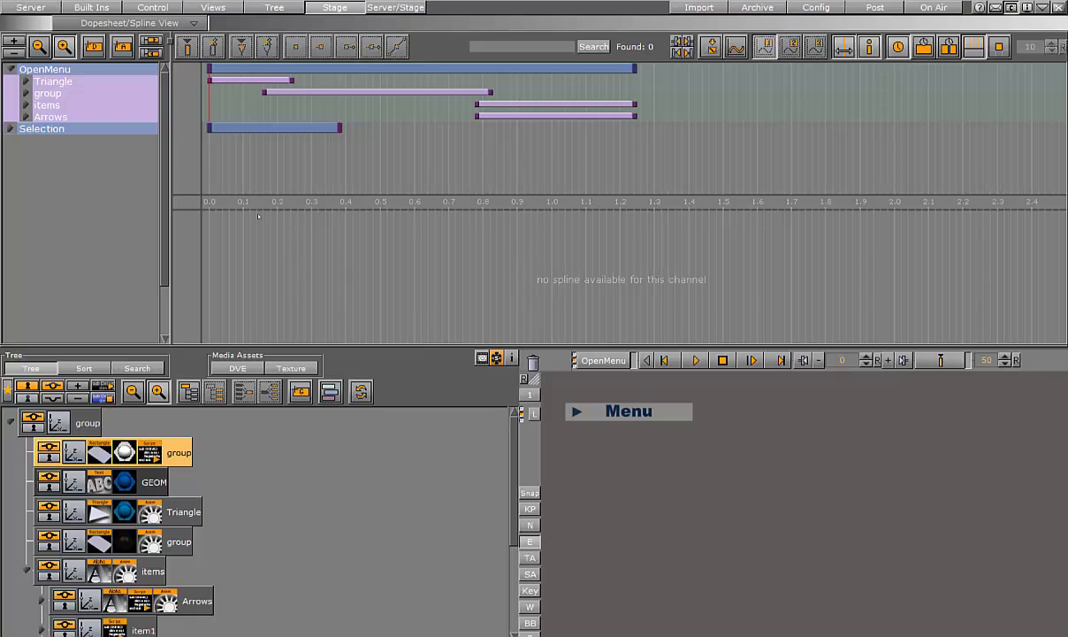
# Step: Open item1's script and examine the parts of its ParentContainer.FirstChildContainer.Script.Animate(Position.Y) call
pyautogui.moveTo(514, 431); pyautogui.dragTo(515, 524)
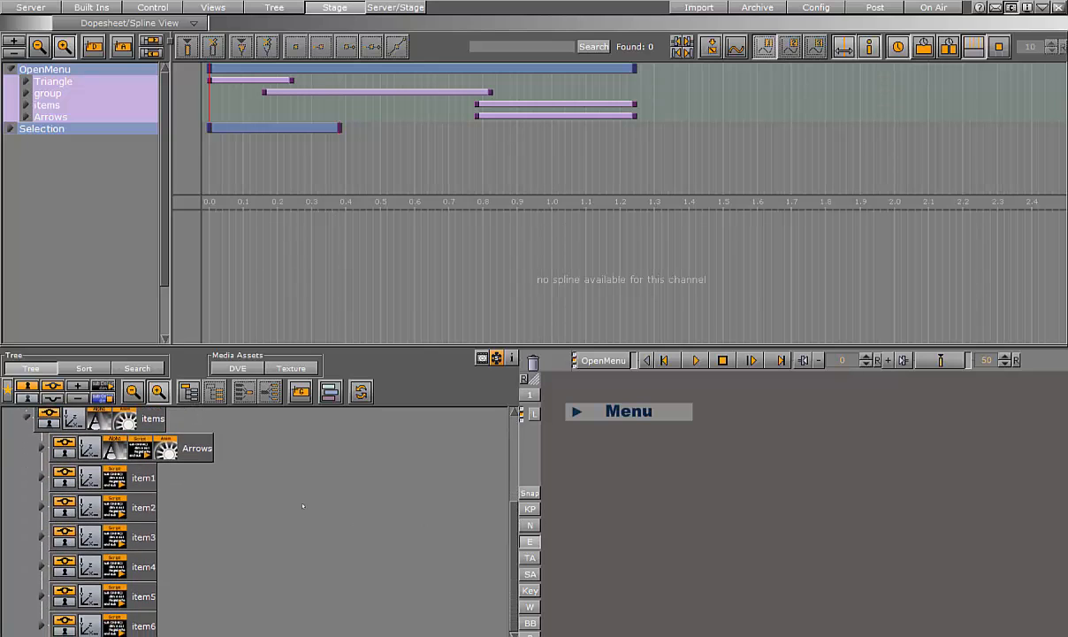
pyautogui.click(114, 469)
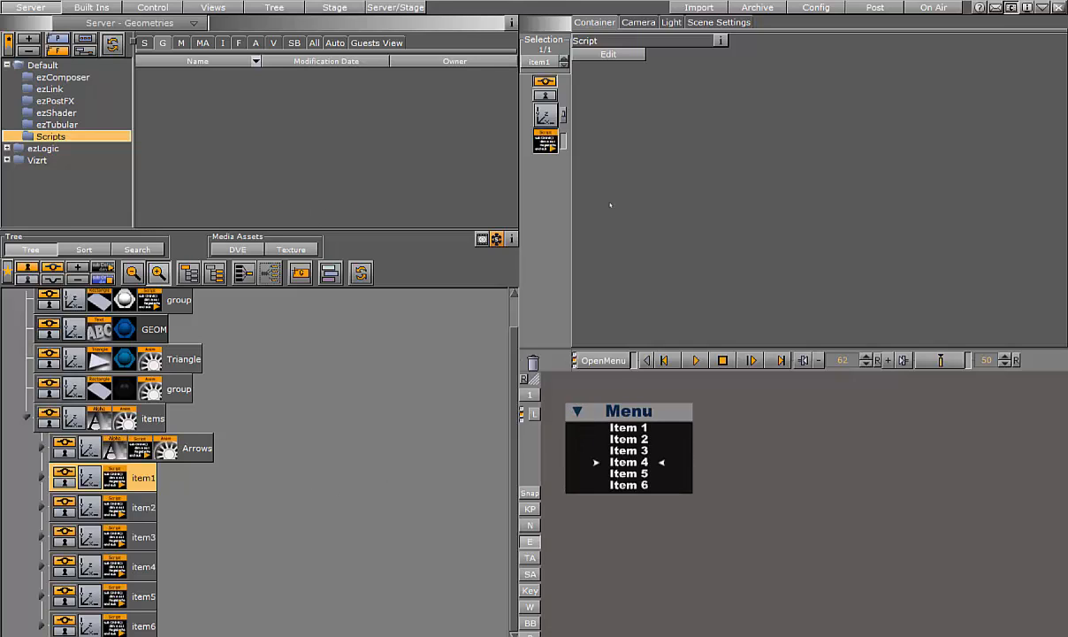
pyautogui.click(609, 55)
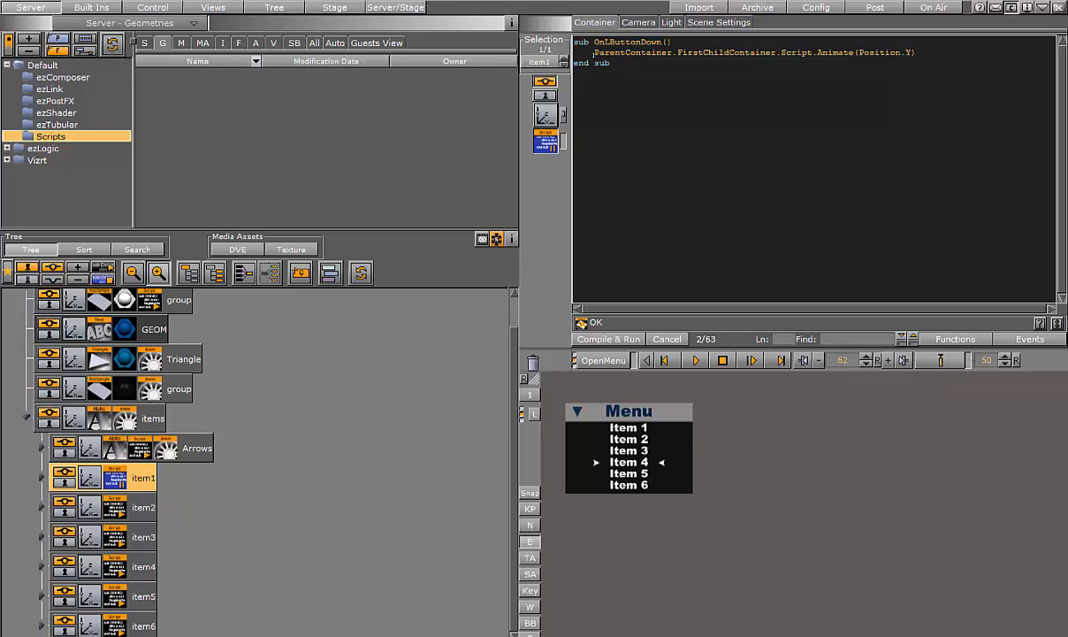
pyautogui.moveTo(592, 52); pyautogui.dragTo(775, 52)
pyautogui.click(713, 53)
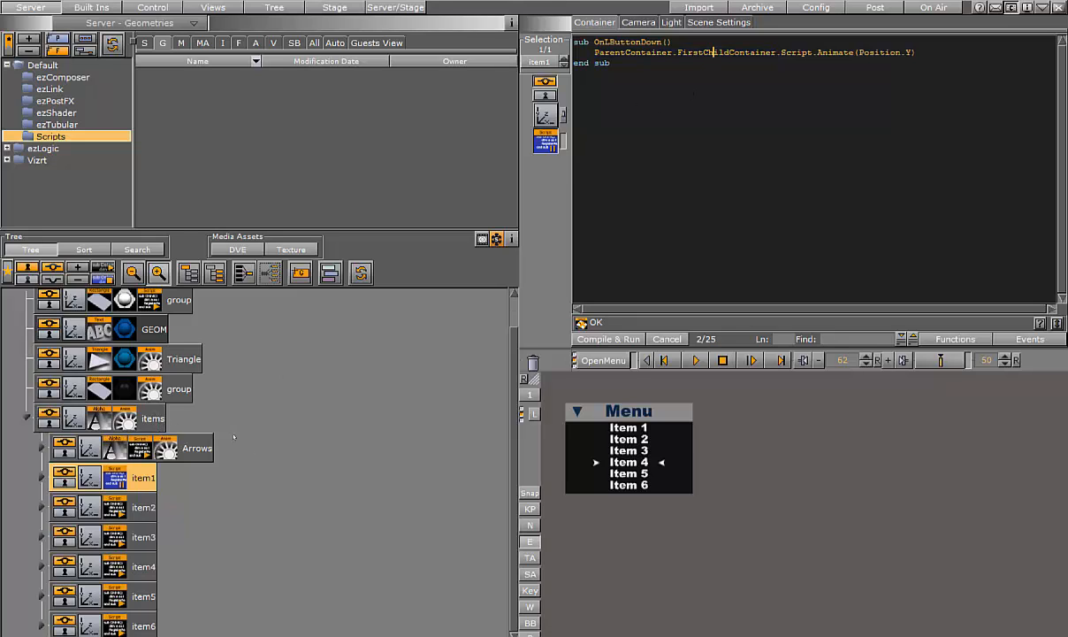
pyautogui.moveTo(776, 53); pyautogui.dragTo(817, 52)
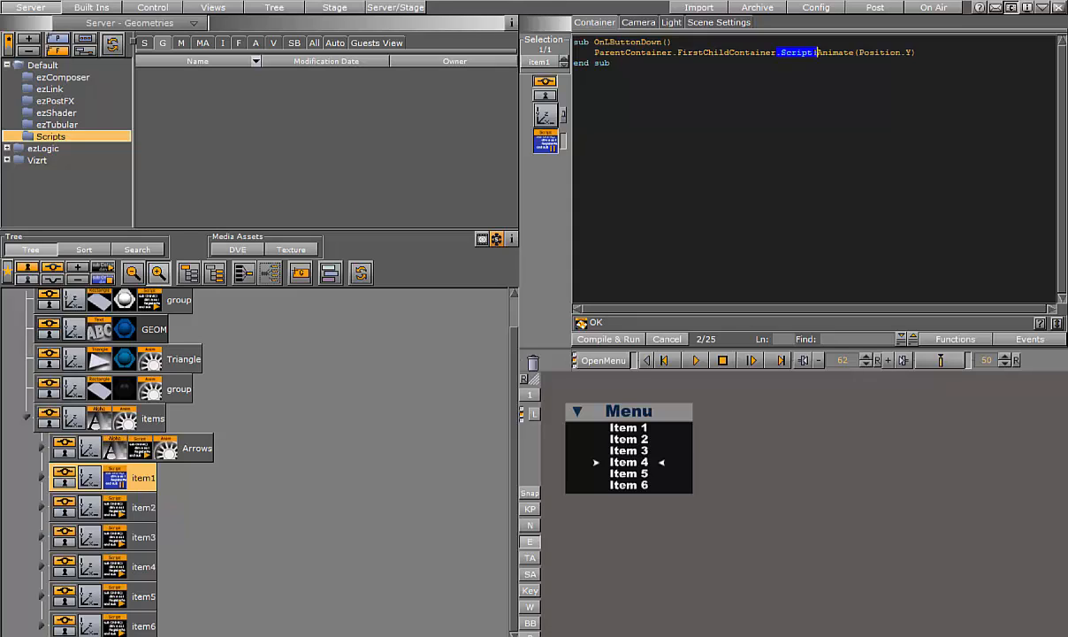
pyautogui.hotkey('ctrl', 'shift', 'Right')
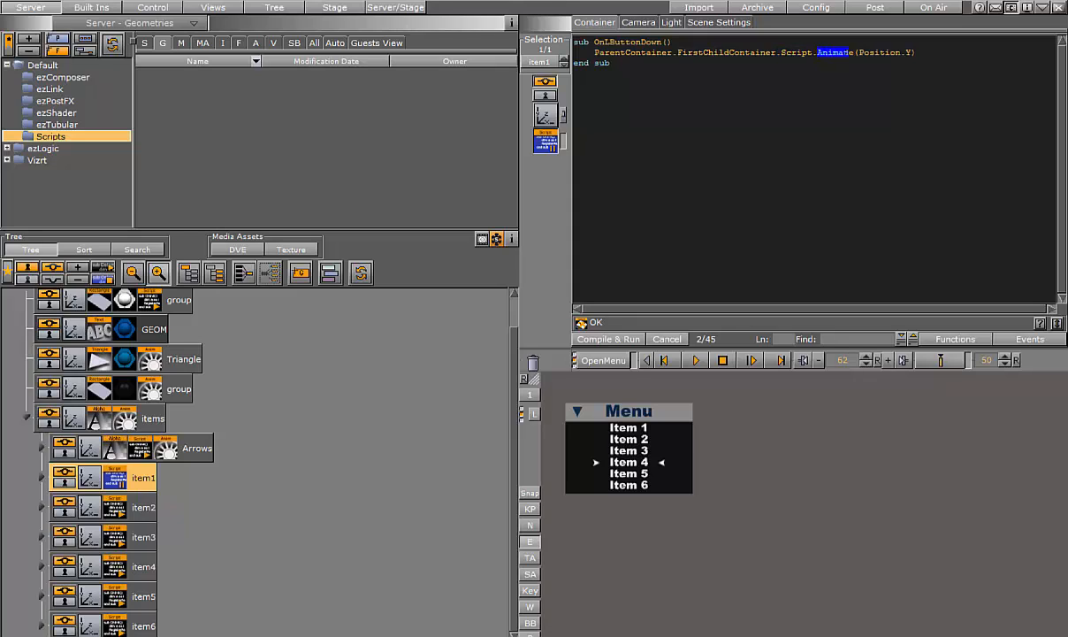
pyautogui.moveTo(859, 52); pyautogui.dragTo(912, 52)
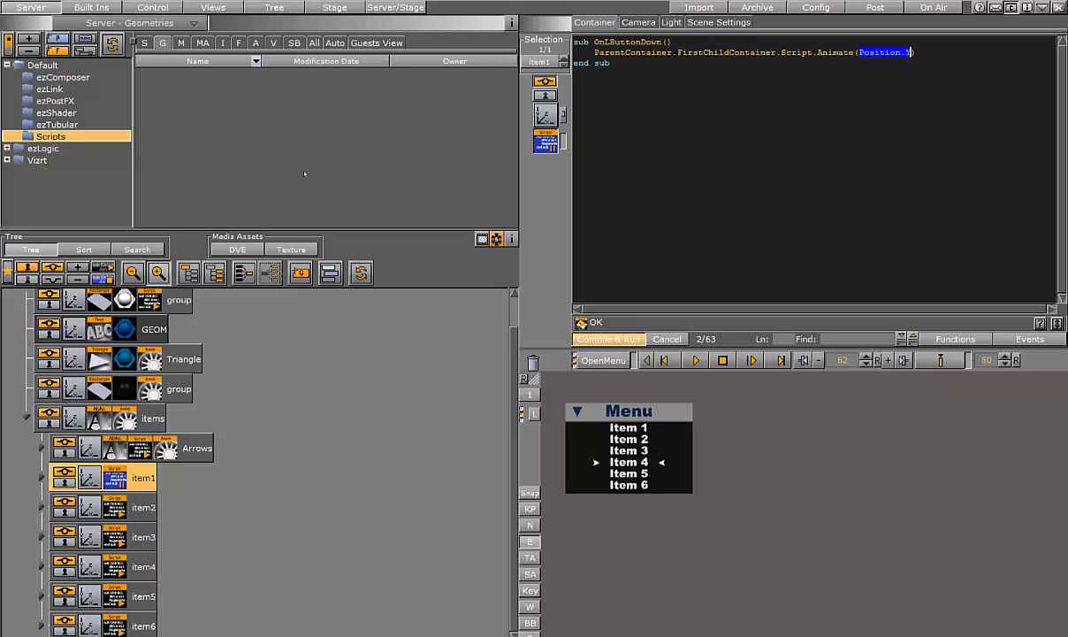
# Step: Open item2's script to compare it with item1's, and close the script editor
pyautogui.click(120, 510)
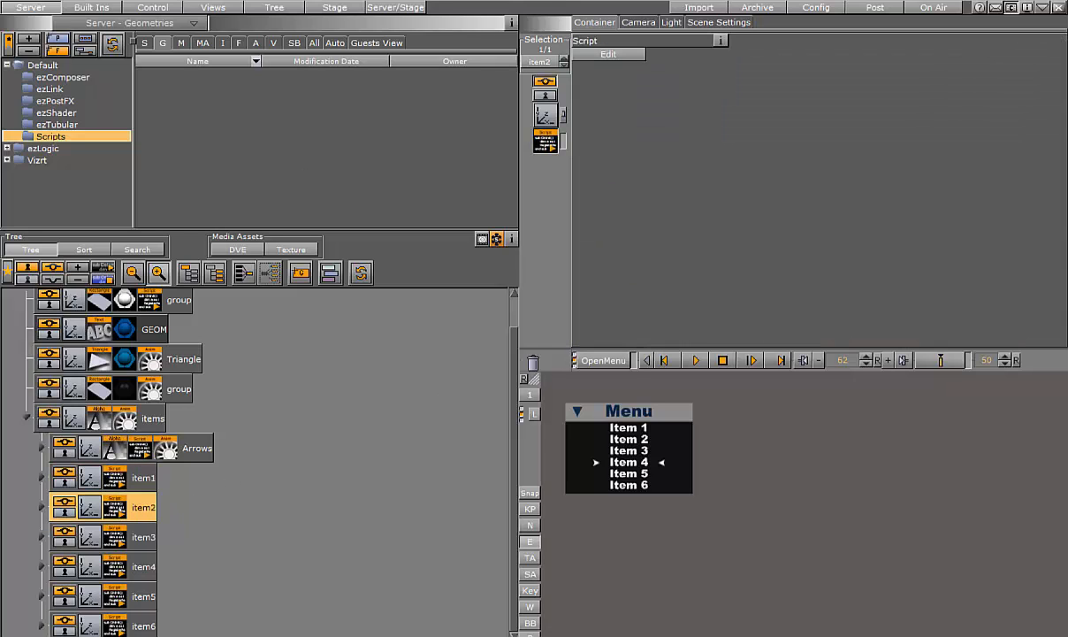
pyautogui.click(609, 54)
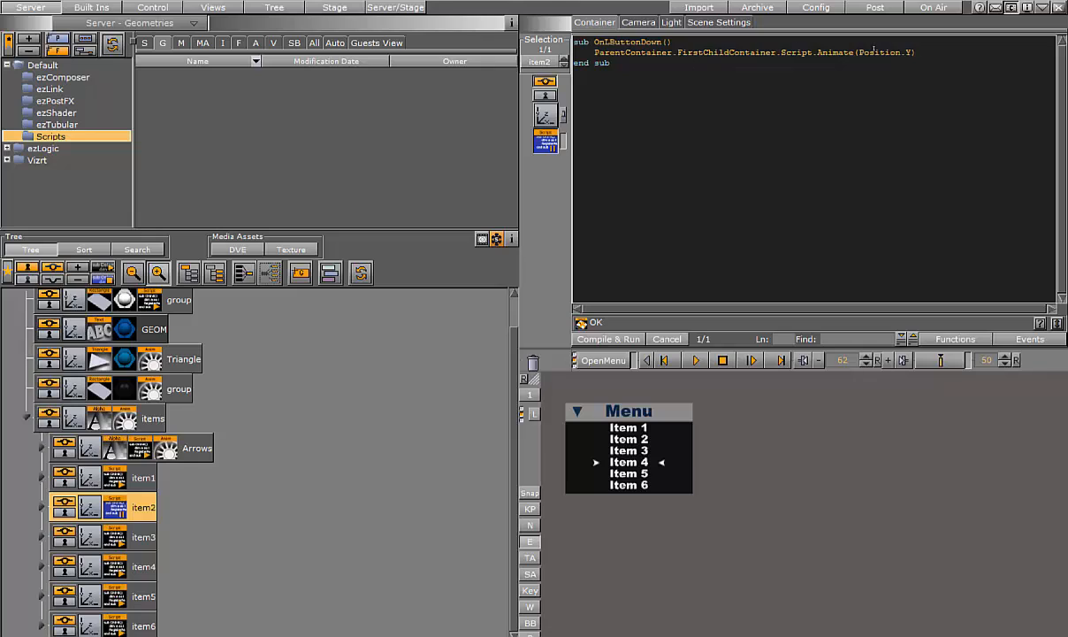
pyautogui.click(588, 322)
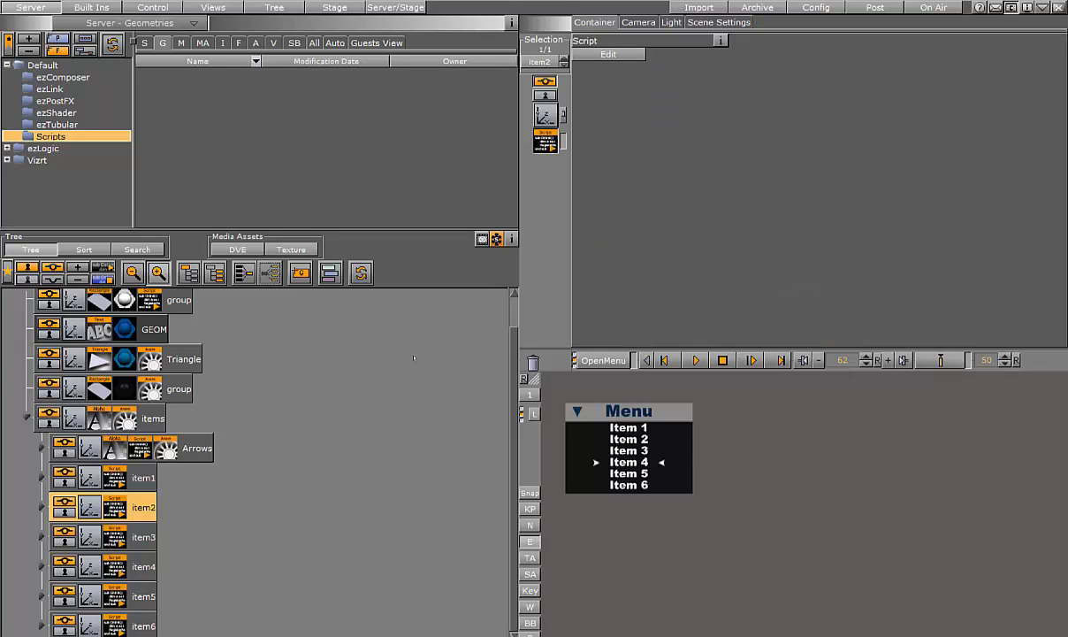
# Step: Open the script on the Arrows container and examine the line that finds the Selection director
pyautogui.click(130, 440)
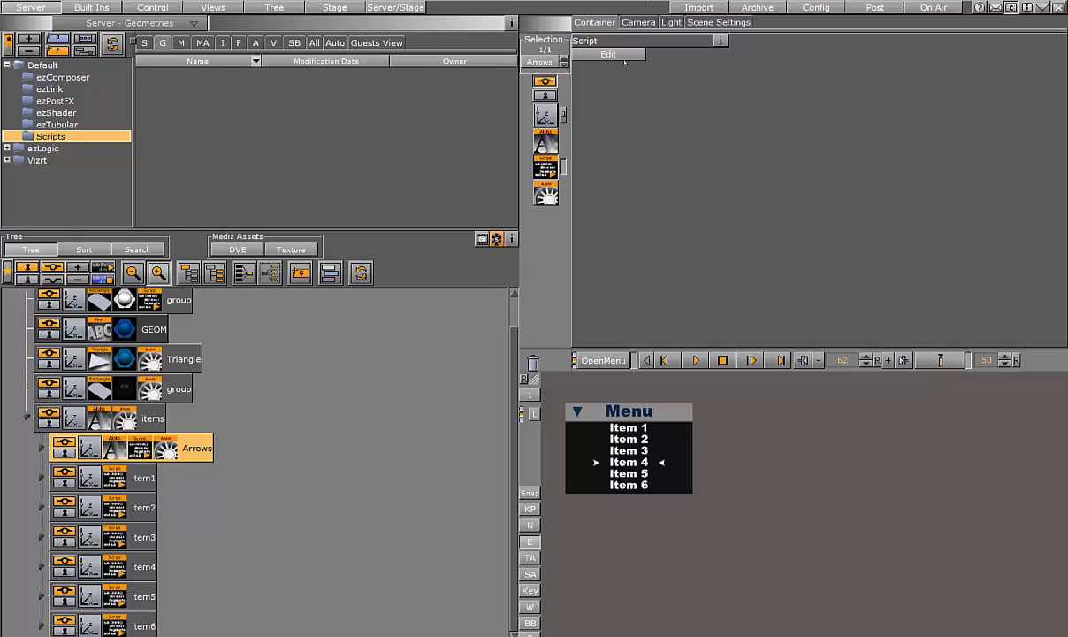
pyautogui.click(623, 56)
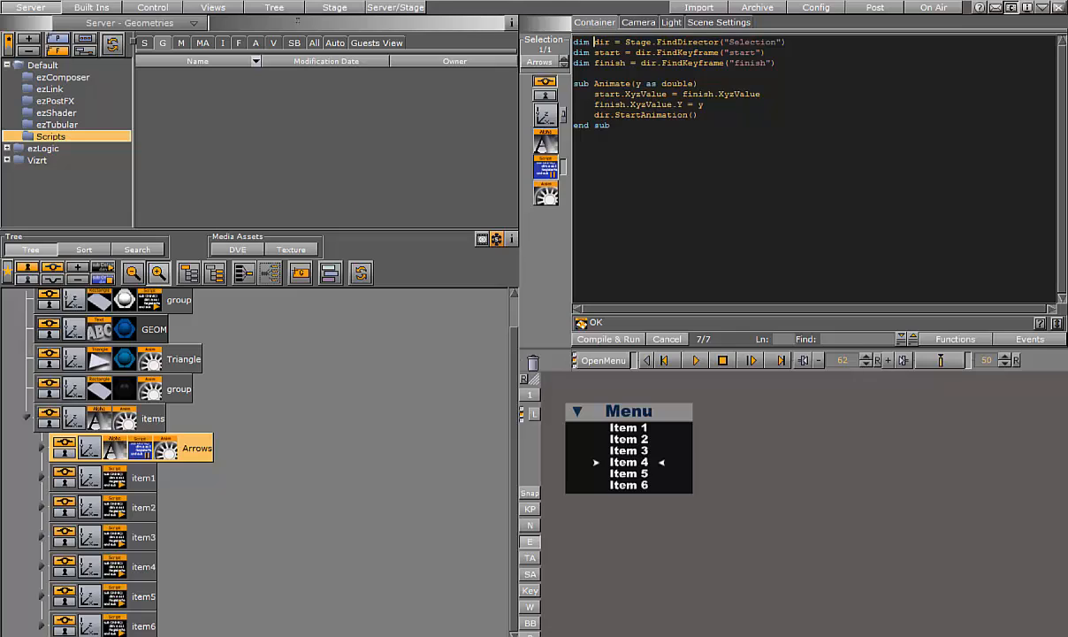
pyautogui.moveTo(593, 41); pyautogui.dragTo(785, 41)
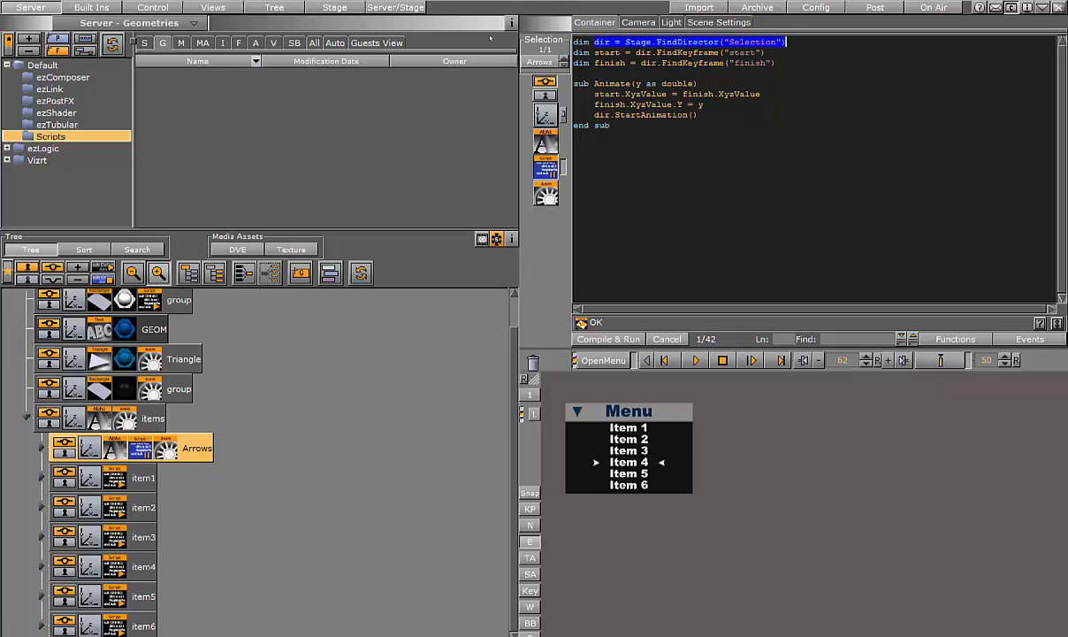
# Step: Collapse the OpenMenu director on the stage and expand the Selection director to inspect its group Position keyframes
pyautogui.click(334, 7)
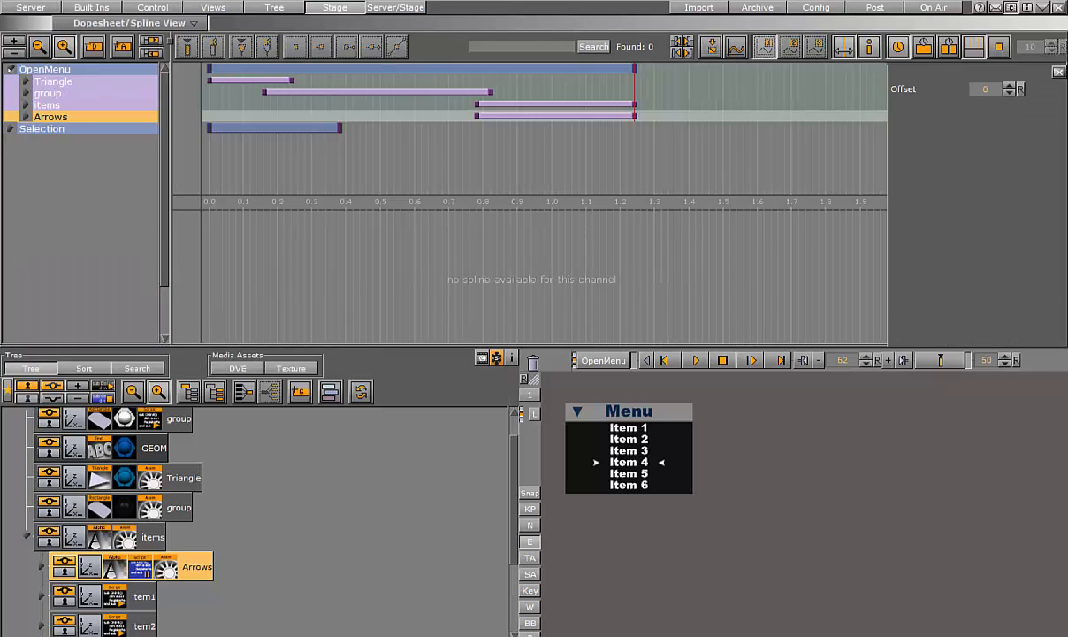
pyautogui.click(10, 69)
pyautogui.click(10, 80)
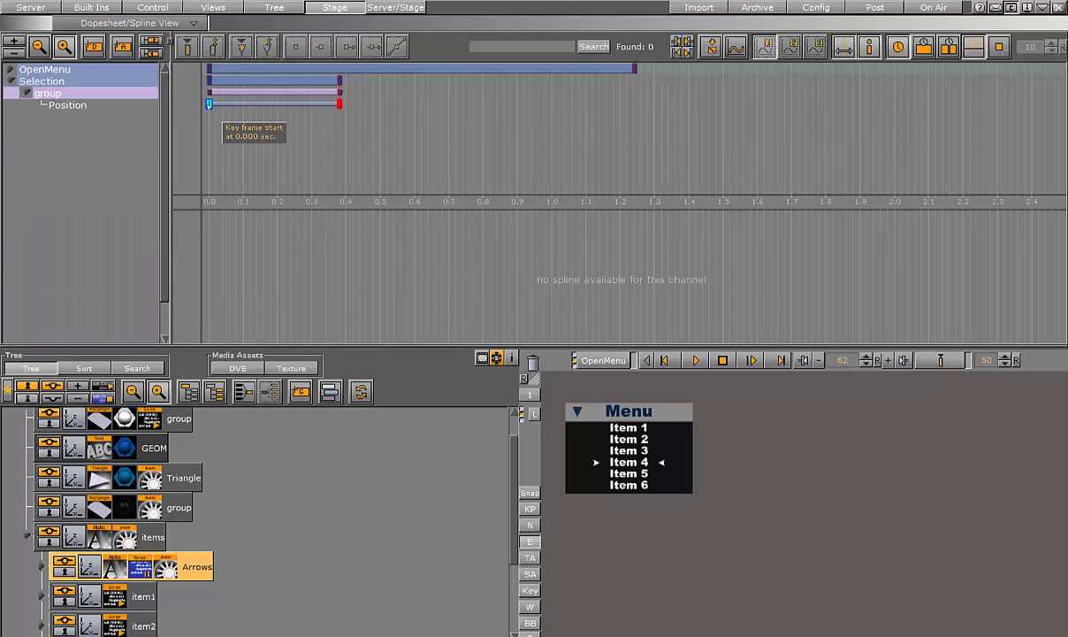
# Step: Inspect the group's start and finish Position keyframes on the stage and the matching FindKeyframe lines in the Arrows script
pyautogui.click(209, 103)
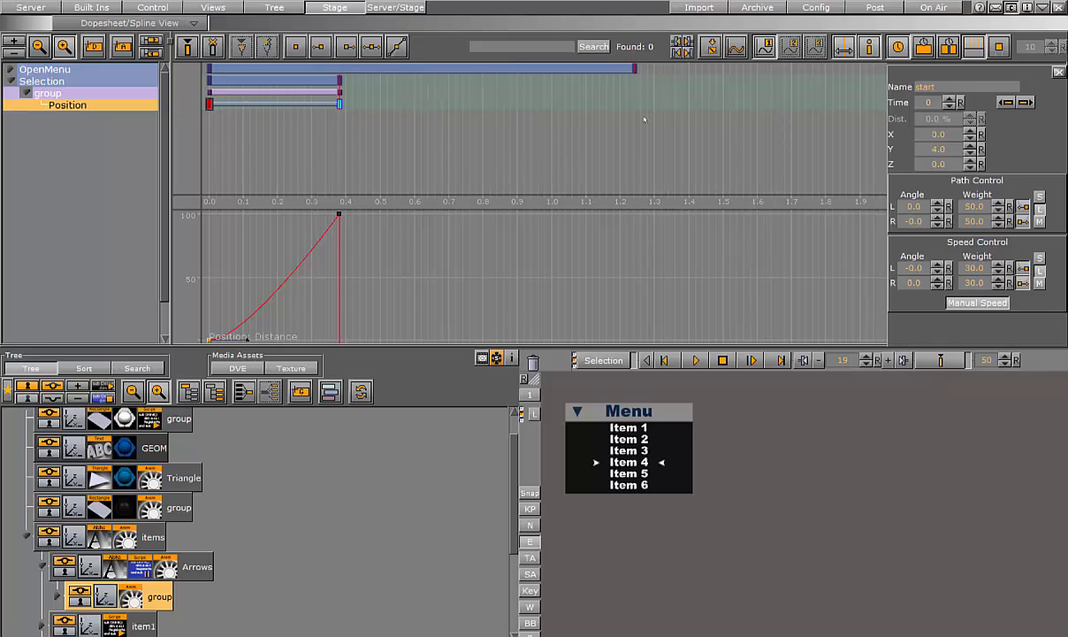
pyautogui.click(340, 104)
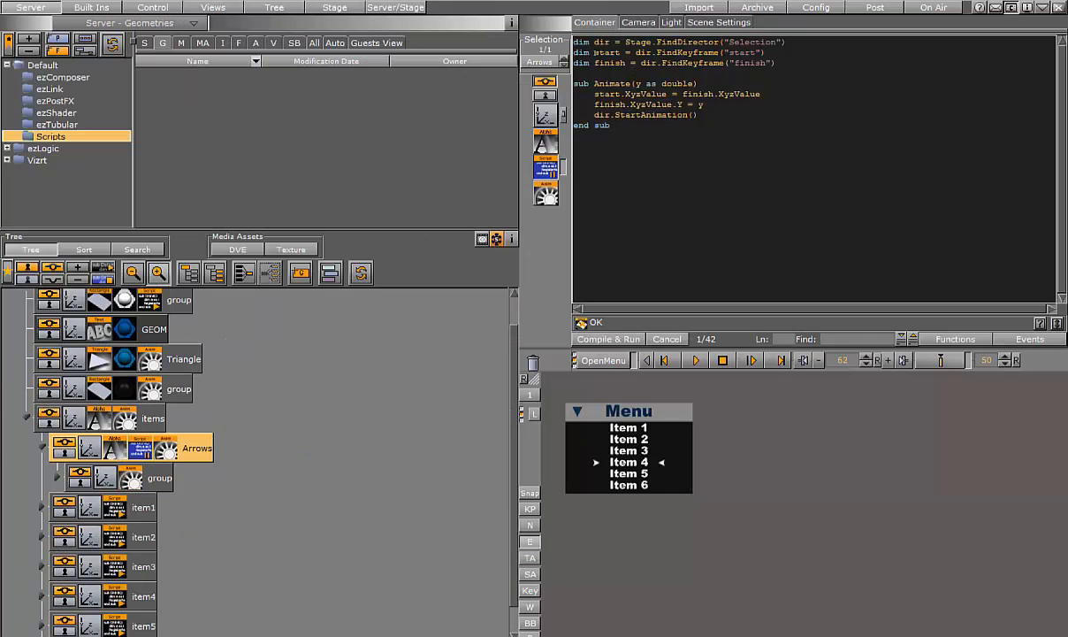
pyautogui.moveTo(589, 52); pyautogui.dragTo(750, 52)
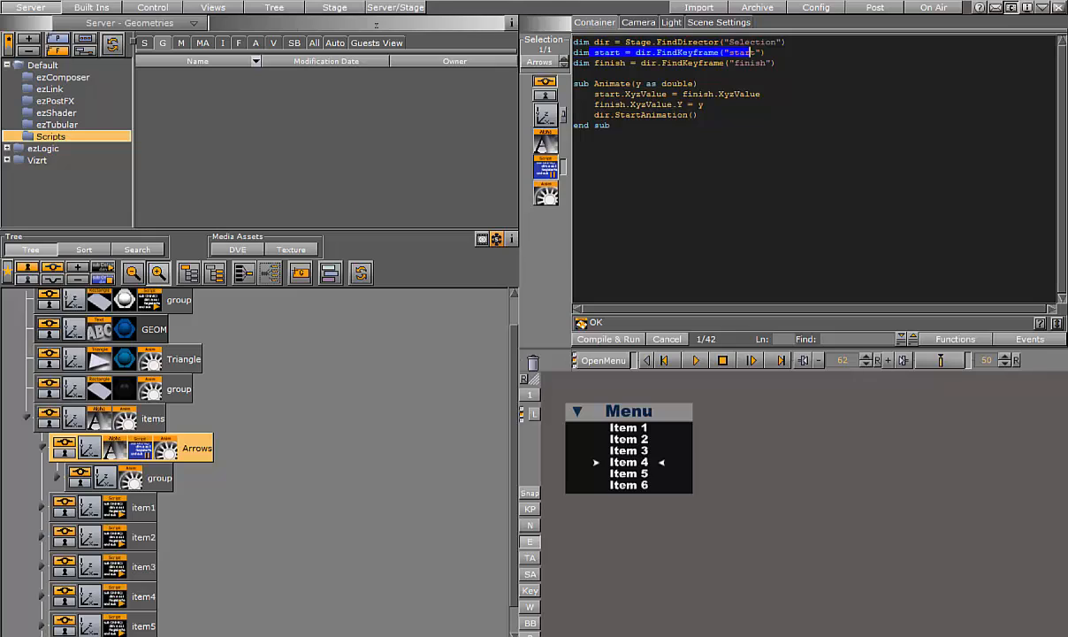
pyautogui.click(721, 53)
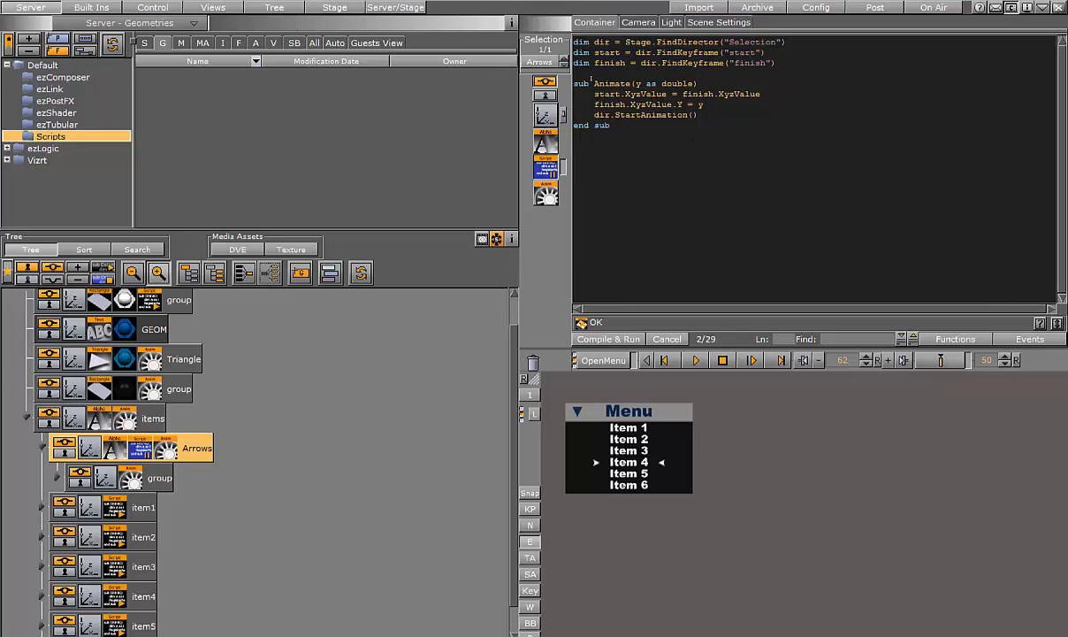
pyautogui.click(574, 73)
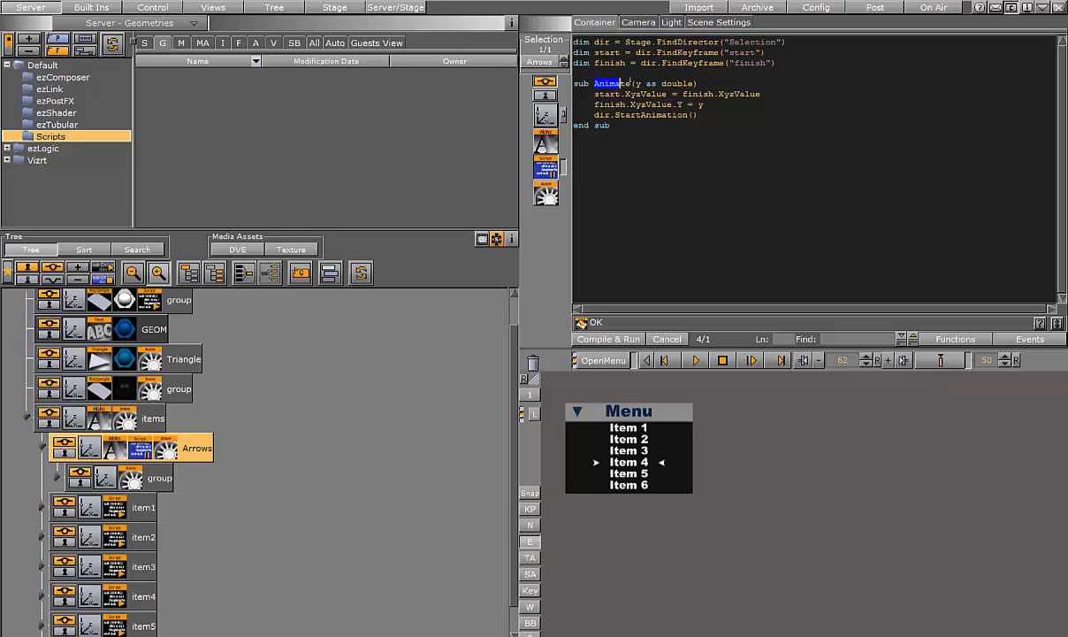
# Step: Examine the Animate subroutine in the Arrows script: its y as double parameter and the start.XyzValue and finish.XyzValue.Y assignments
pyautogui.moveTo(631, 83); pyautogui.dragTo(635, 83)
pyautogui.moveTo(636, 83); pyautogui.dragTo(694, 83)
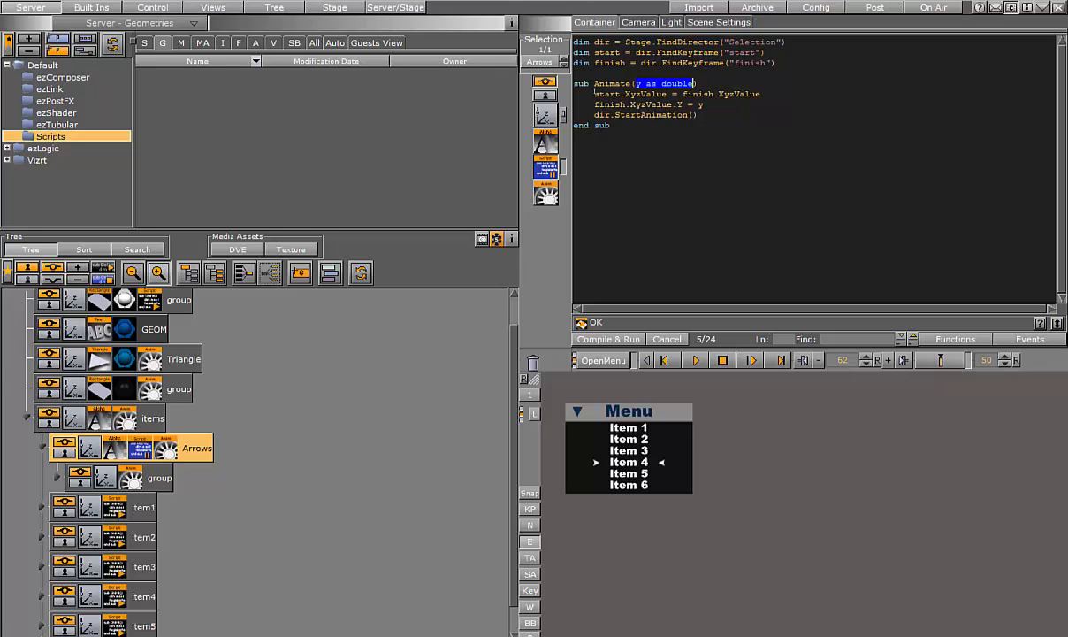
pyautogui.moveTo(595, 93); pyautogui.dragTo(625, 94)
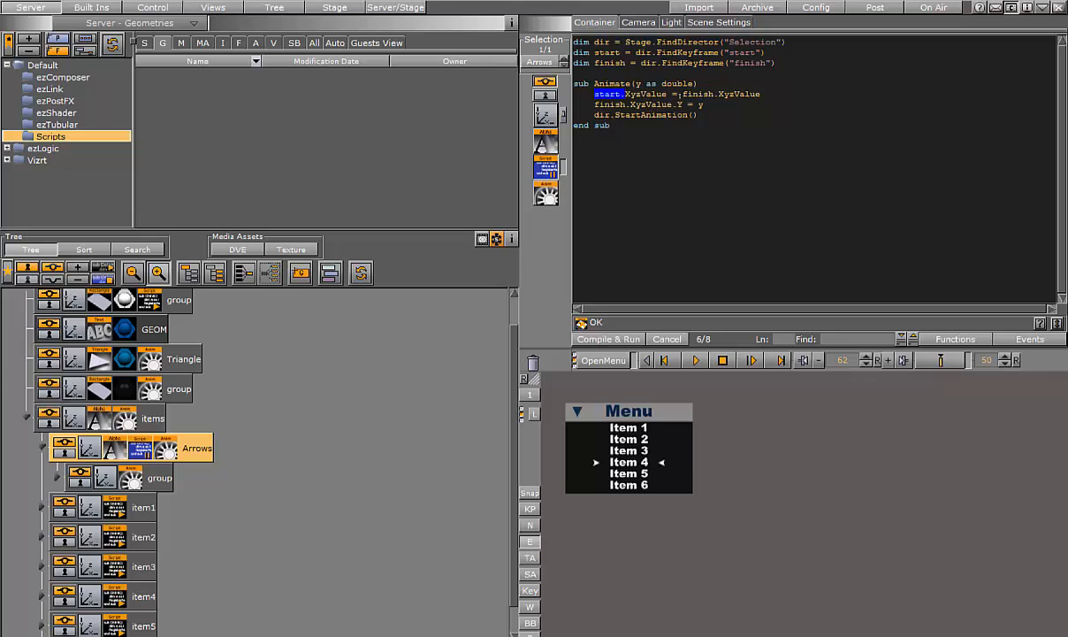
pyautogui.moveTo(681, 94); pyautogui.dragTo(723, 94)
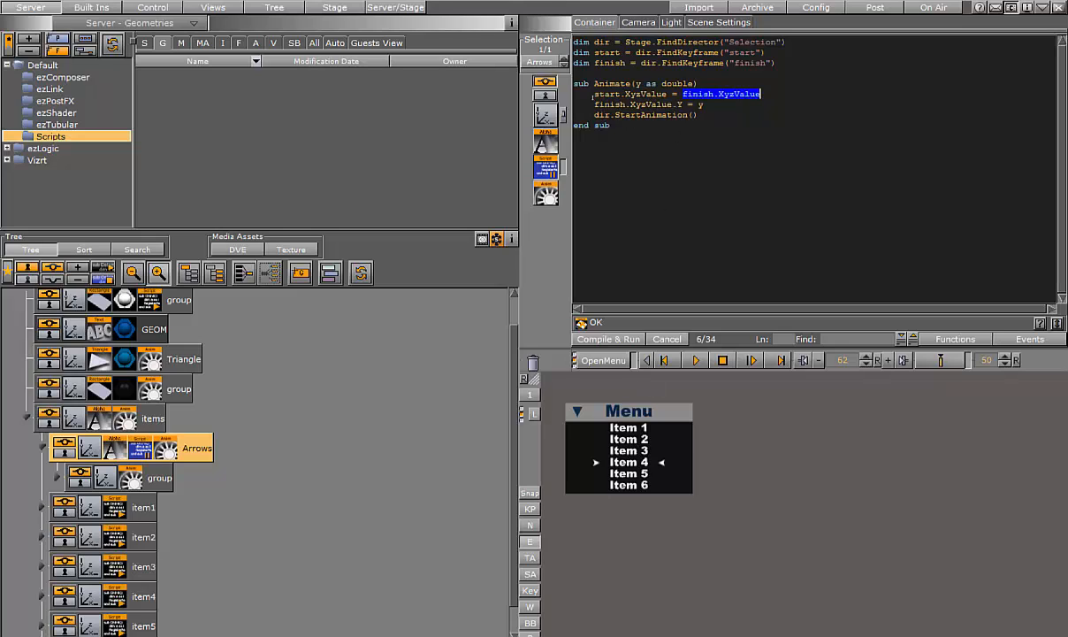
pyautogui.moveTo(595, 104); pyautogui.dragTo(677, 104)
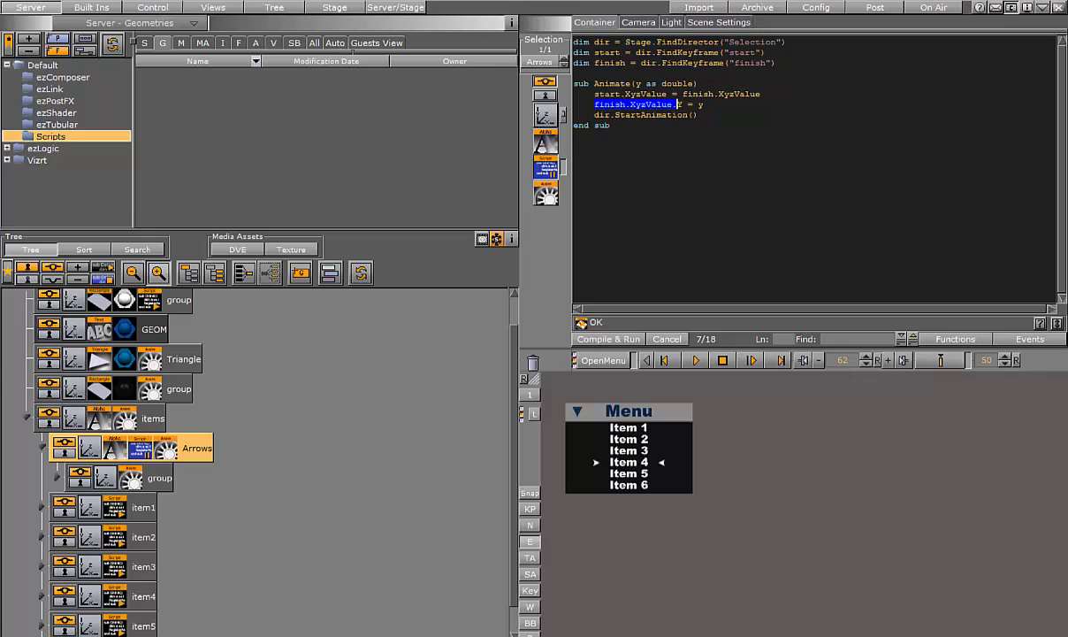
pyautogui.click(705, 105)
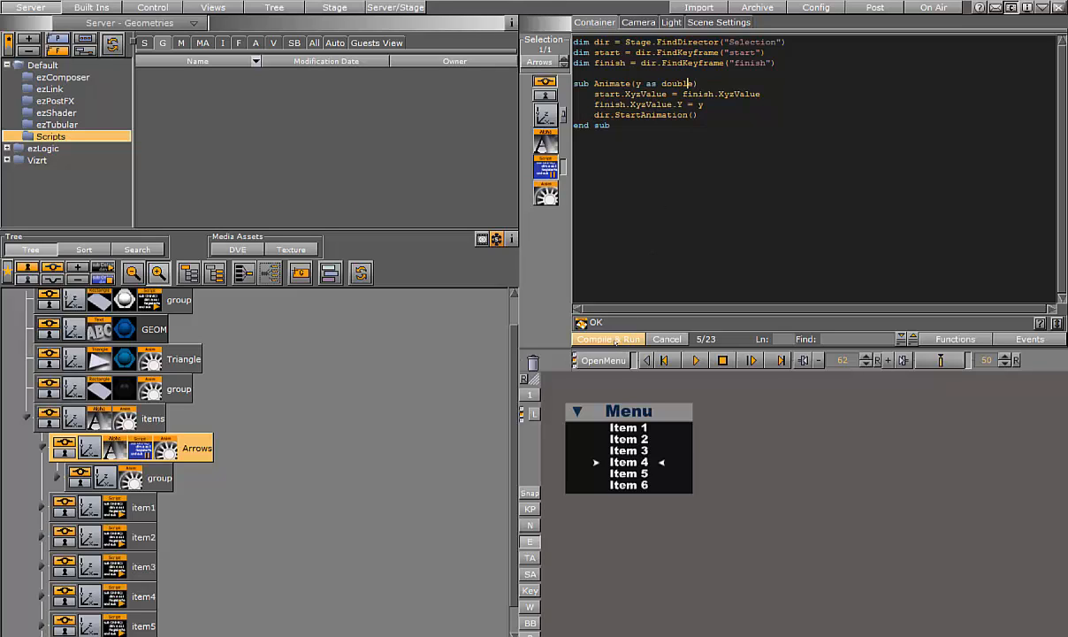
# Step: Compile and run the Arrows script, and select the Selection director on the stage with OpenMenu collapsed
pyautogui.click(616, 340)
pyautogui.click(334, 7)
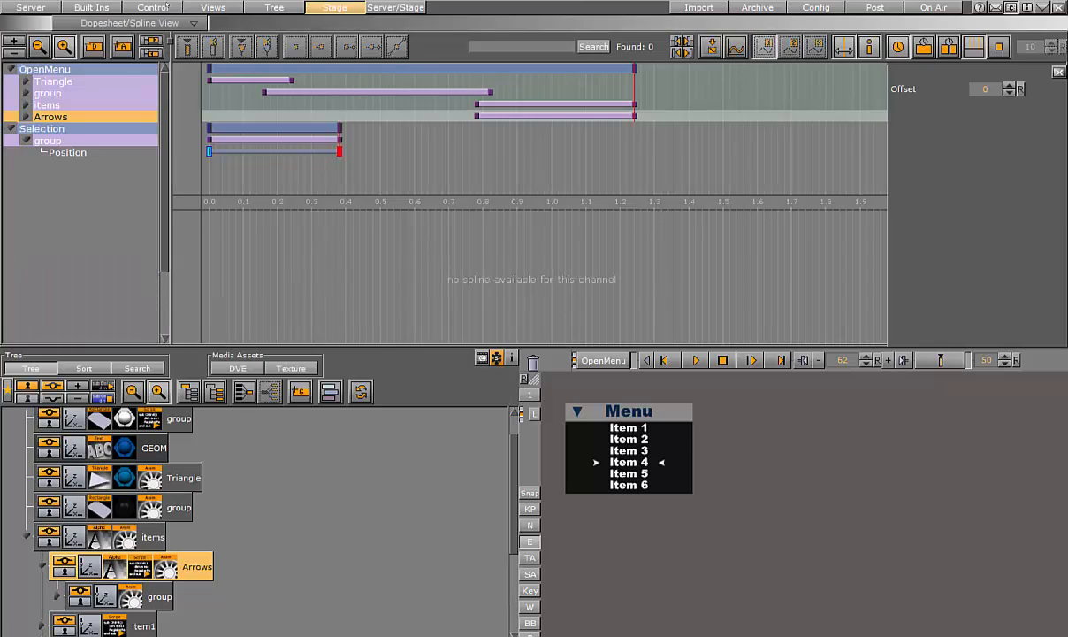
pyautogui.click(11, 69)
pyautogui.click(41, 81)
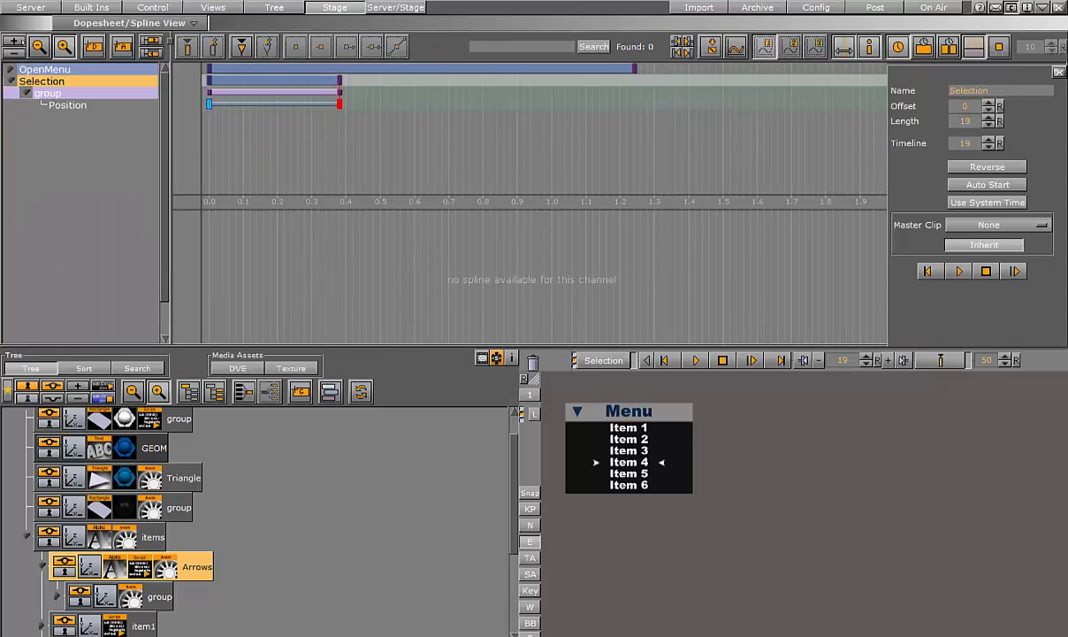
# Step: Choose Item 1 followed by Item 5 in the rendered menu and inspect the finish keyframe's Position values
pyautogui.click(630, 428)
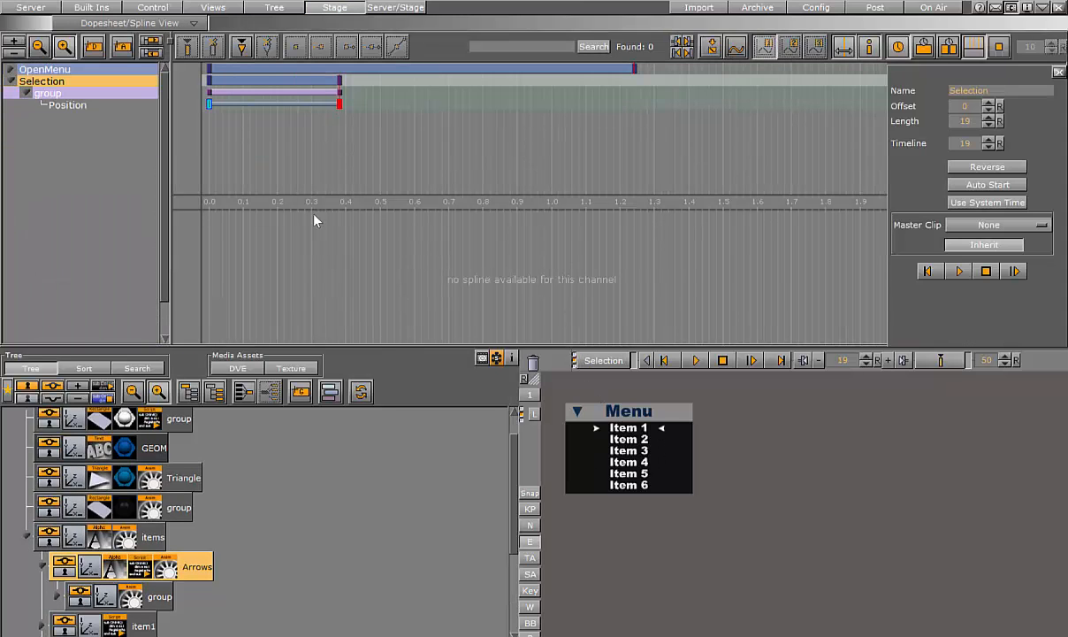
pyautogui.click(636, 474)
pyautogui.click(340, 103)
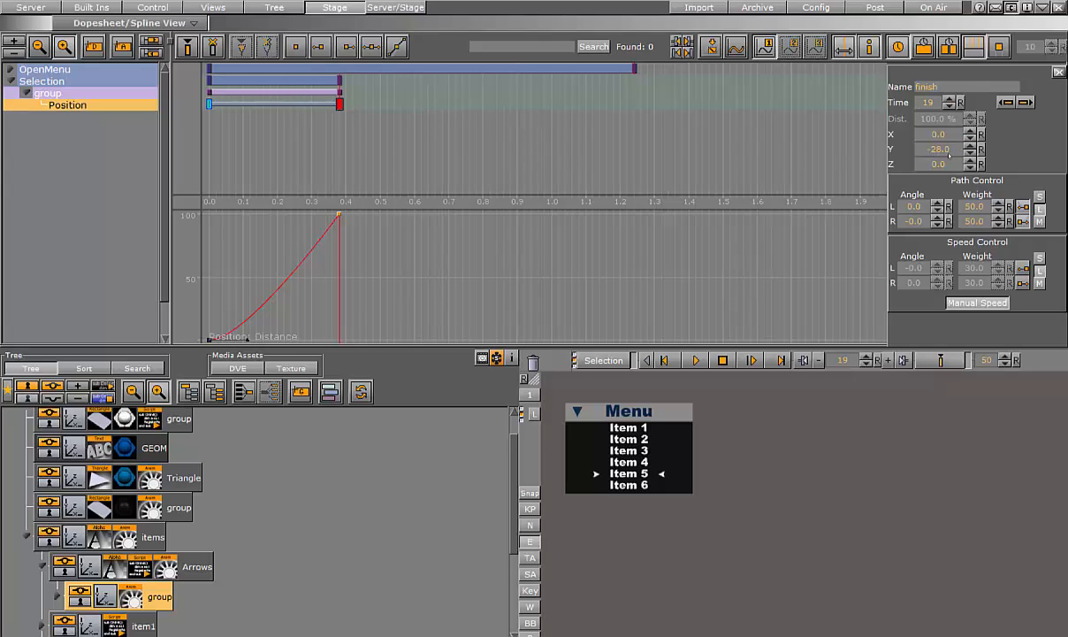
# Step: Choose Item 1 in the rendered menu and compare the Y positions of the start and finish keyframes
pyautogui.click(633, 430)
pyautogui.click(1006, 102)
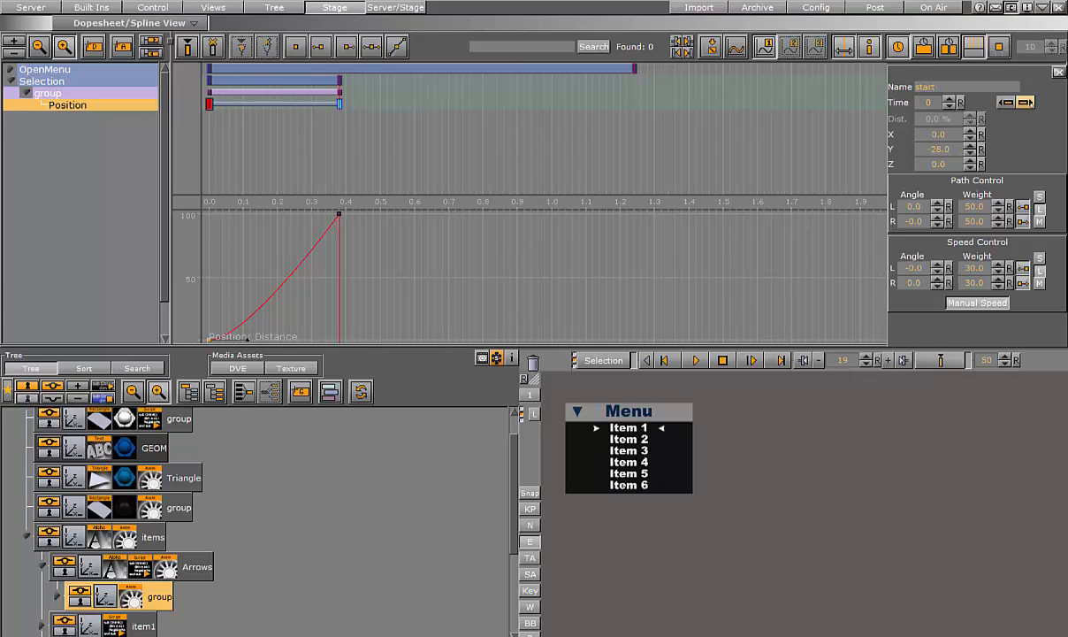
pyautogui.click(1026, 101)
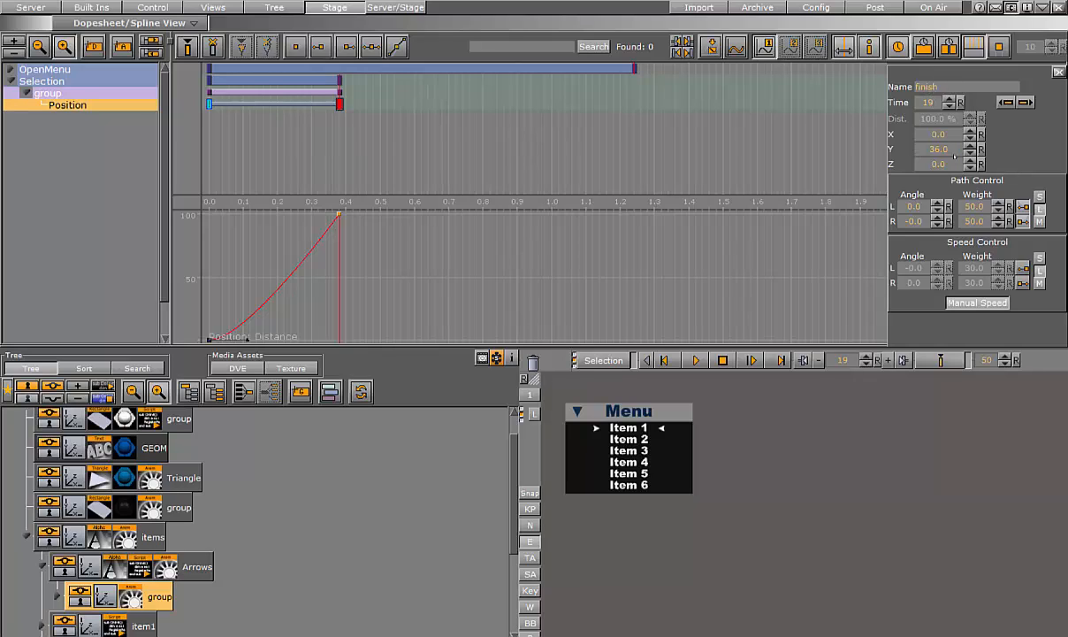
# Step: Choose Item 3 in the rendered menu and check how the start and finish keyframes' Y positions update
pyautogui.click(624, 454)
pyautogui.click(1005, 102)
pyautogui.click(1025, 102)
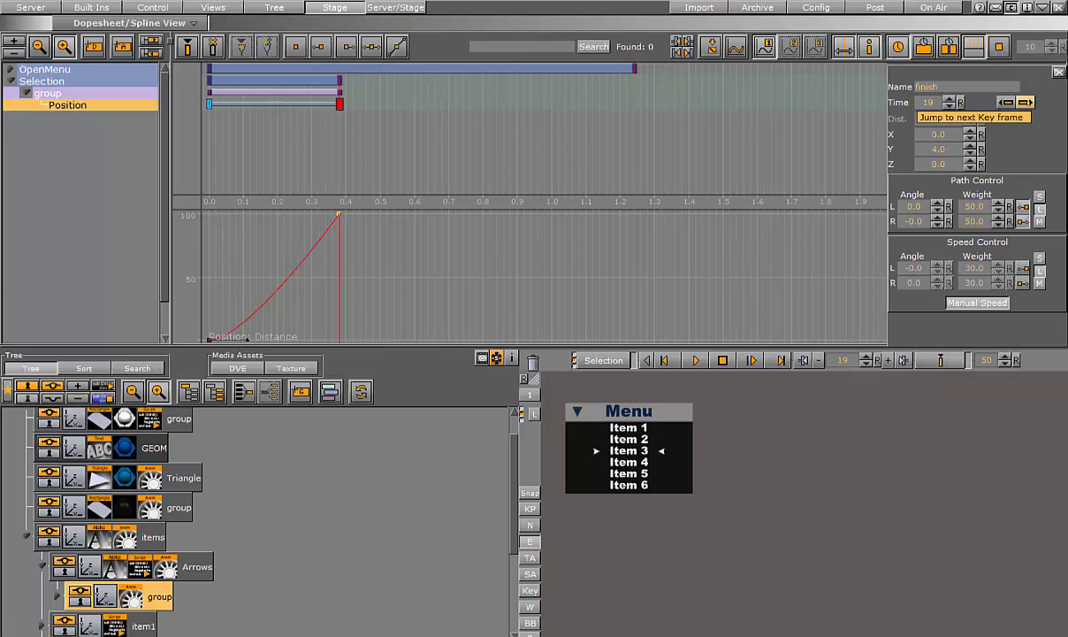